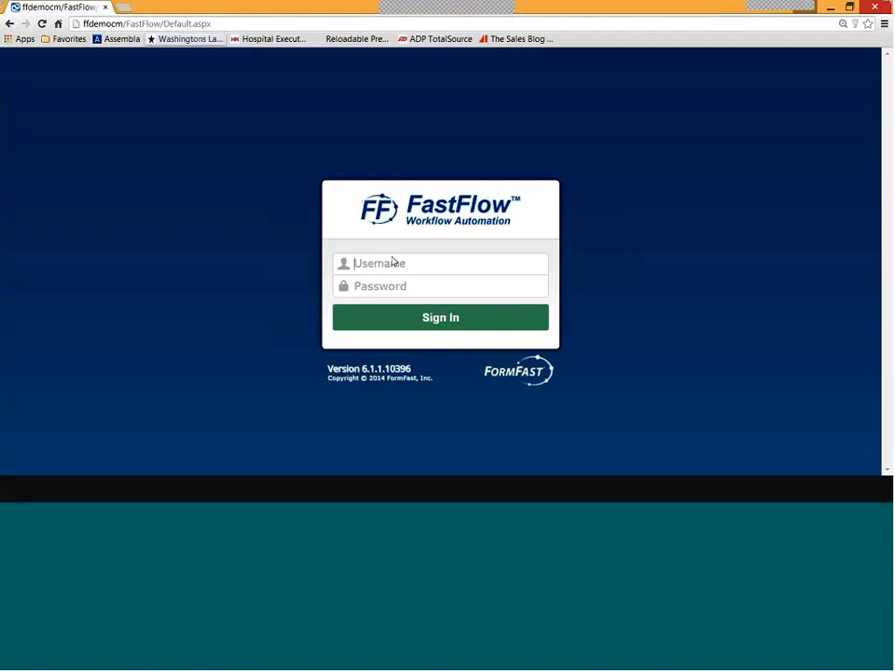
- Sign in to FastFlow with the user's username and password
key("Tab")
type("••••••")
key("Return")
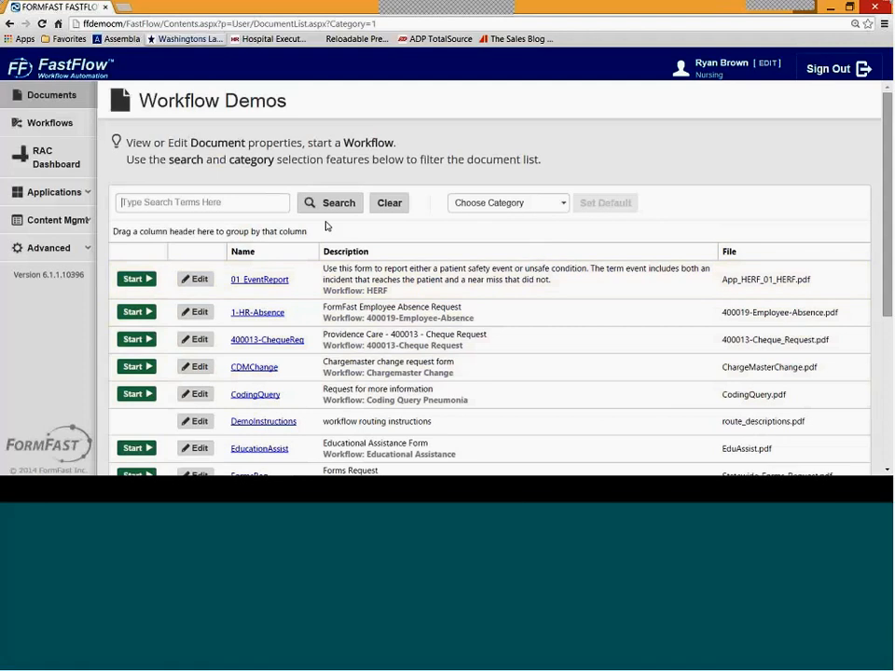
- Search the documents for 'forms' and start the FormsReq workflow
left_click(562, 203)
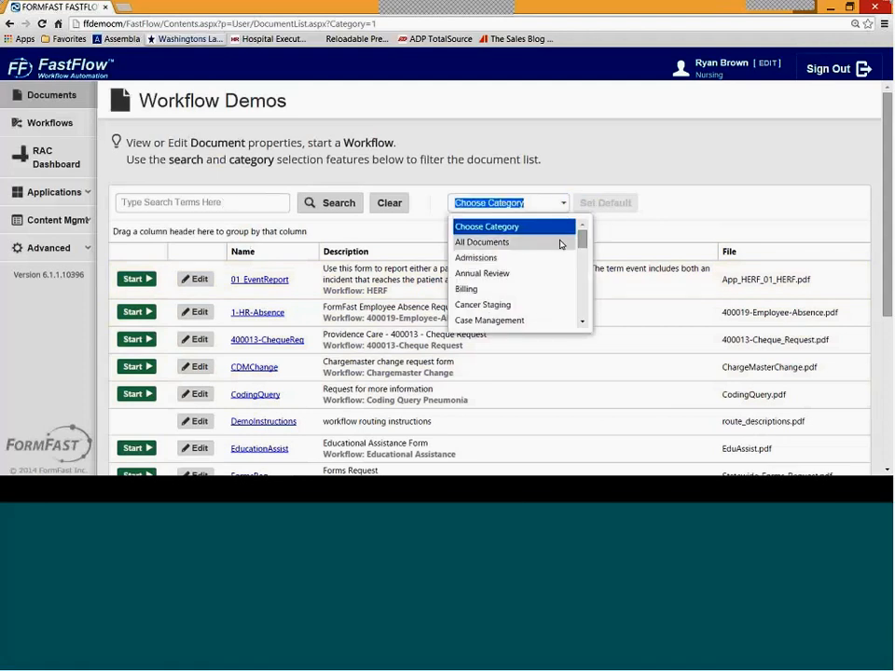
mouse_move(583, 245)
left_mouse_down()
mouse_move(580, 315)
mouse_move(586, 238)
left_mouse_up()
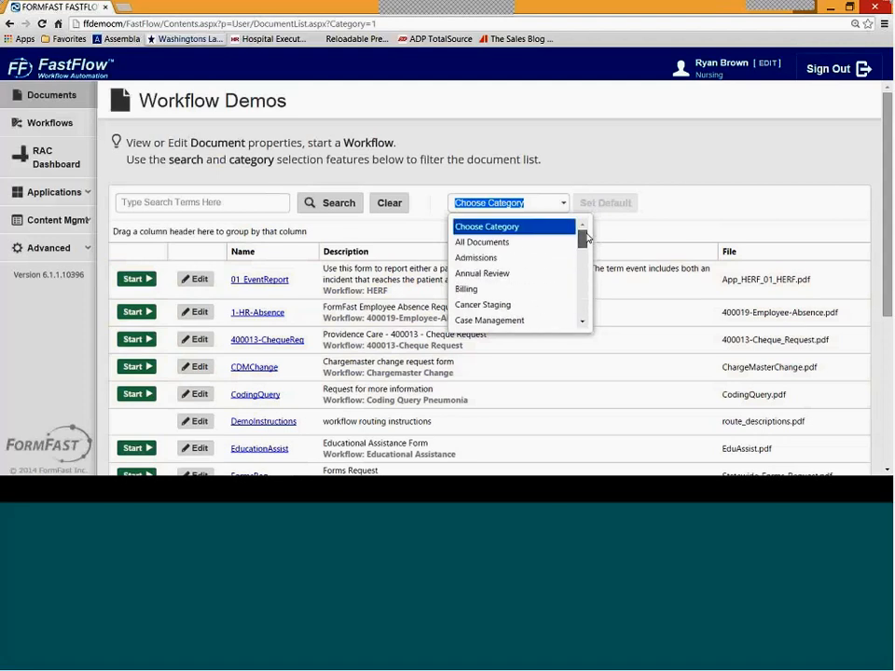
left_click(260, 202)
type("forms")
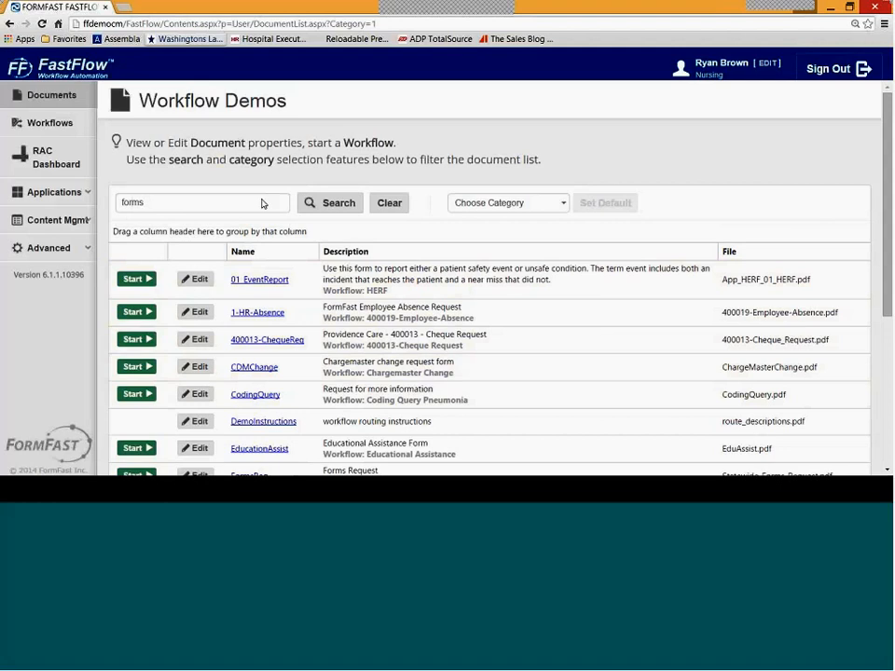
key("Return")
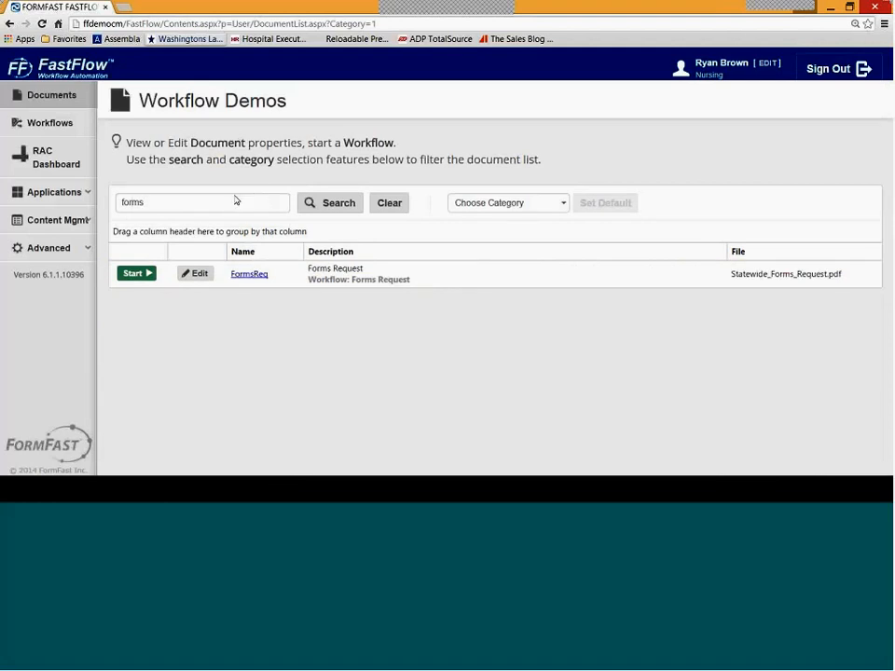
left_click(133, 276)
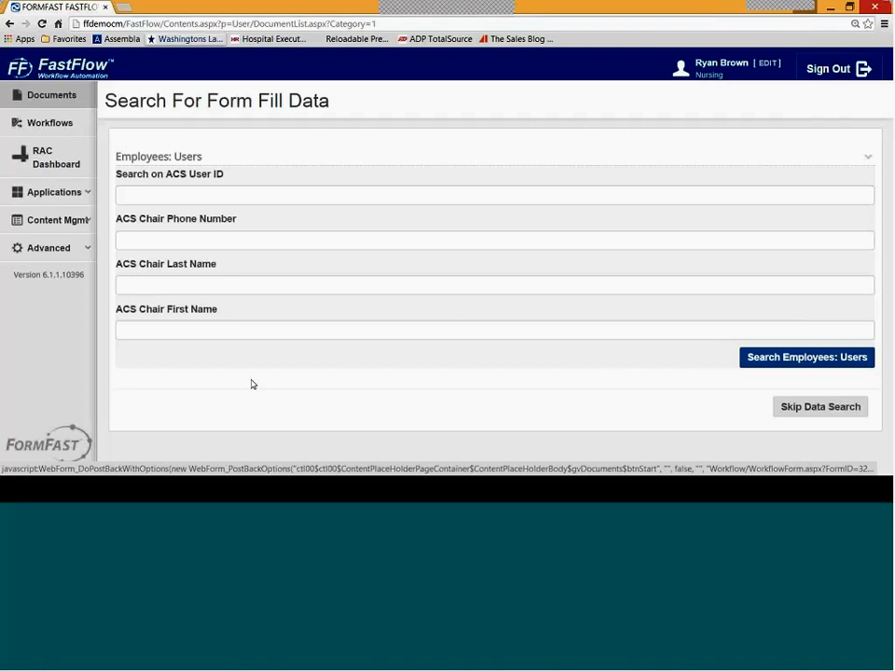
- Search Employees: Users by the ACS chair's first name to prefill the Forms Request
left_click(241, 334)
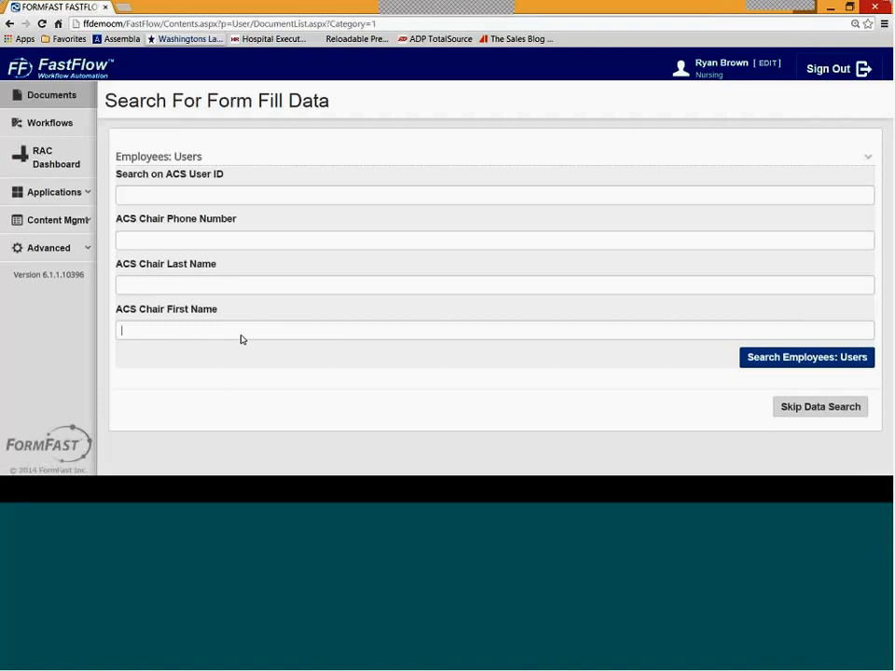
type("alice")
left_click(718, 369)
left_click(796, 358)
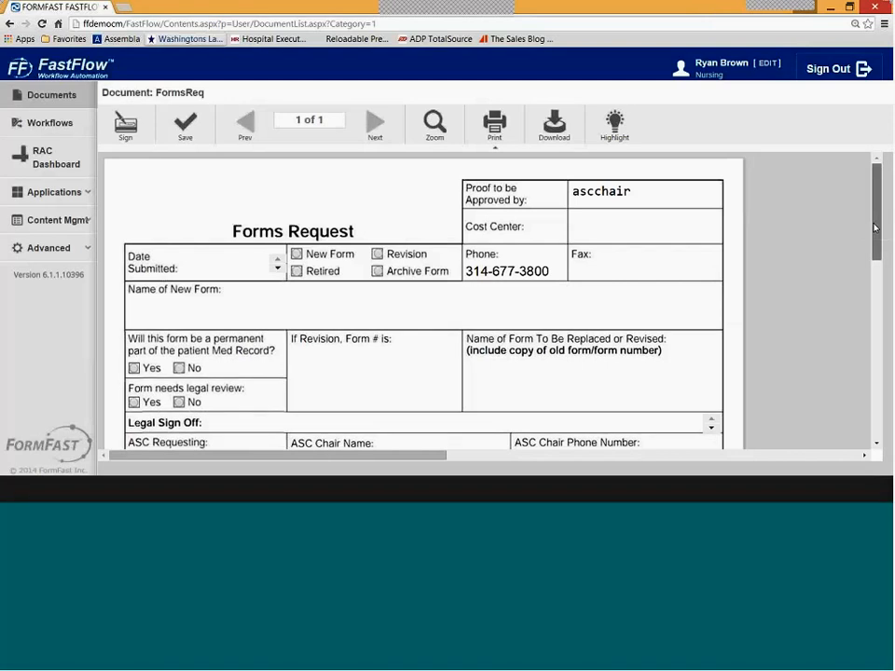
scroll(442, 289, "down", 3)
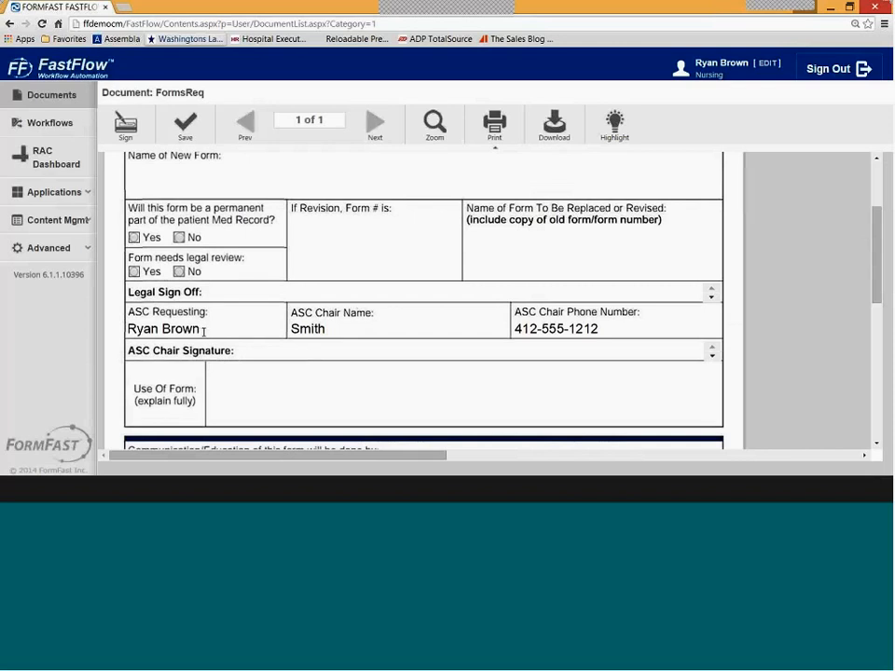
scroll(543, 236, "up", 3)
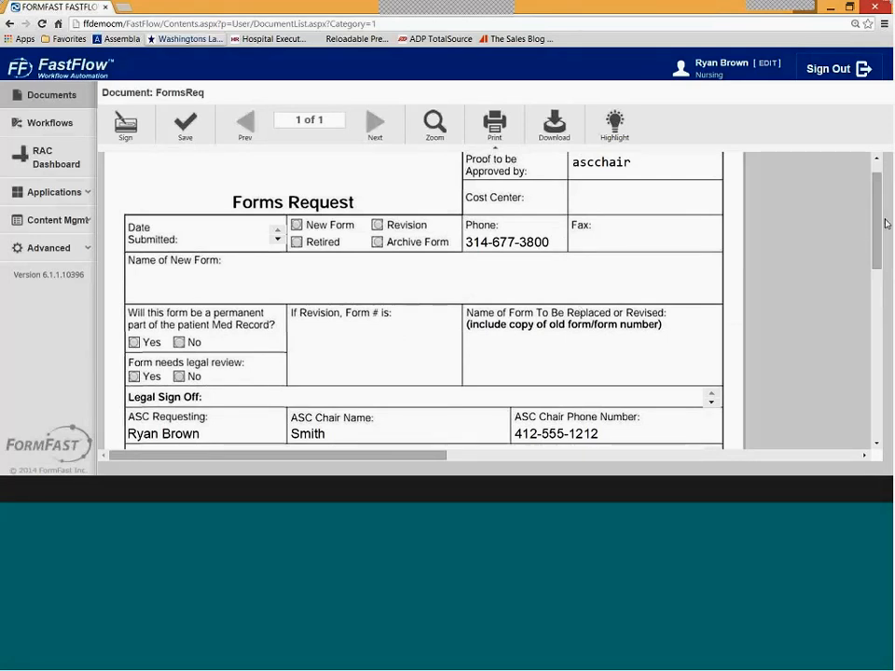
left_click_drag(884, 234, 880, 219)
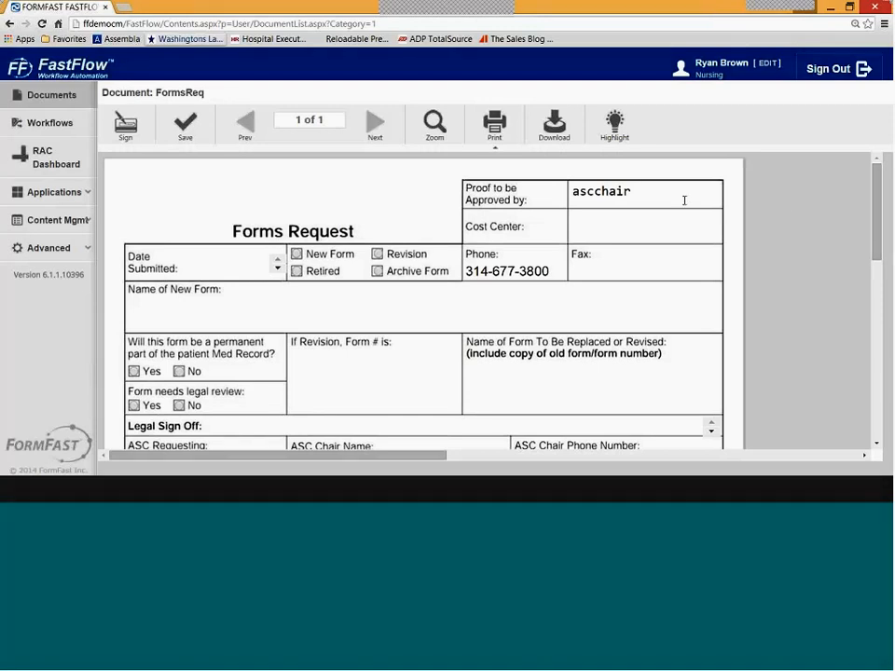
left_click_drag(878, 202, 875, 243)
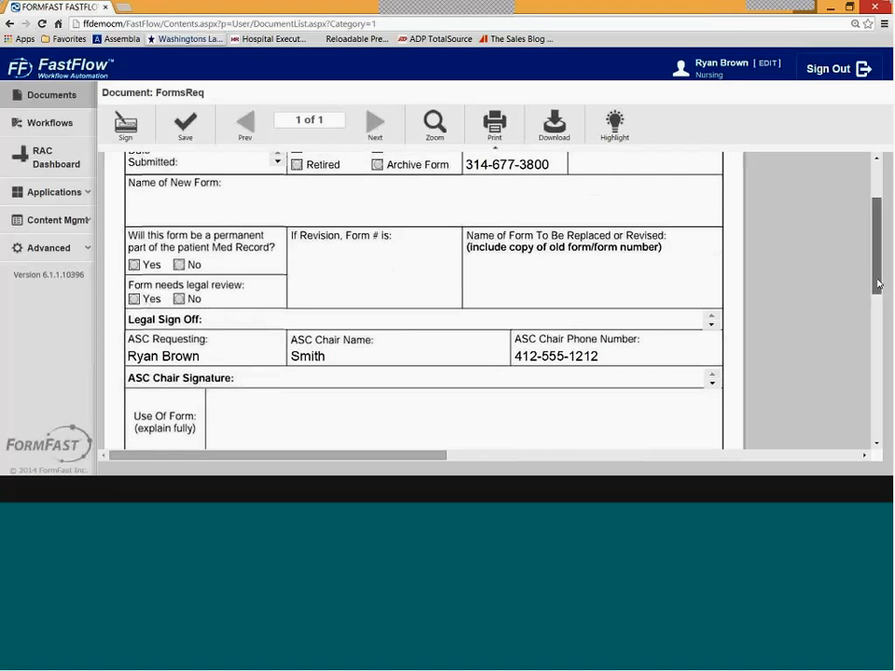
left_click_drag(877, 284, 877, 357)
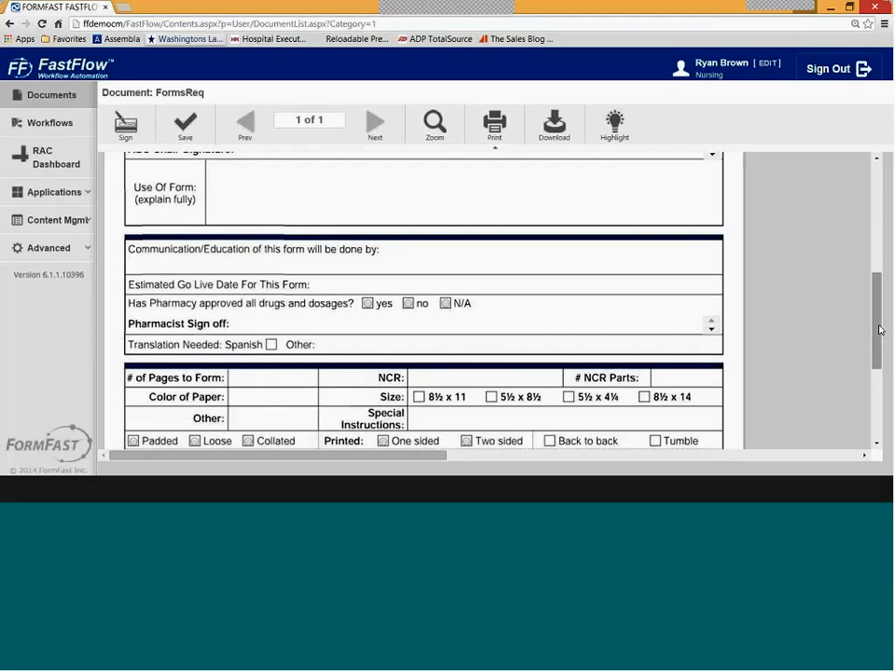
left_click_drag(879, 329, 875, 249)
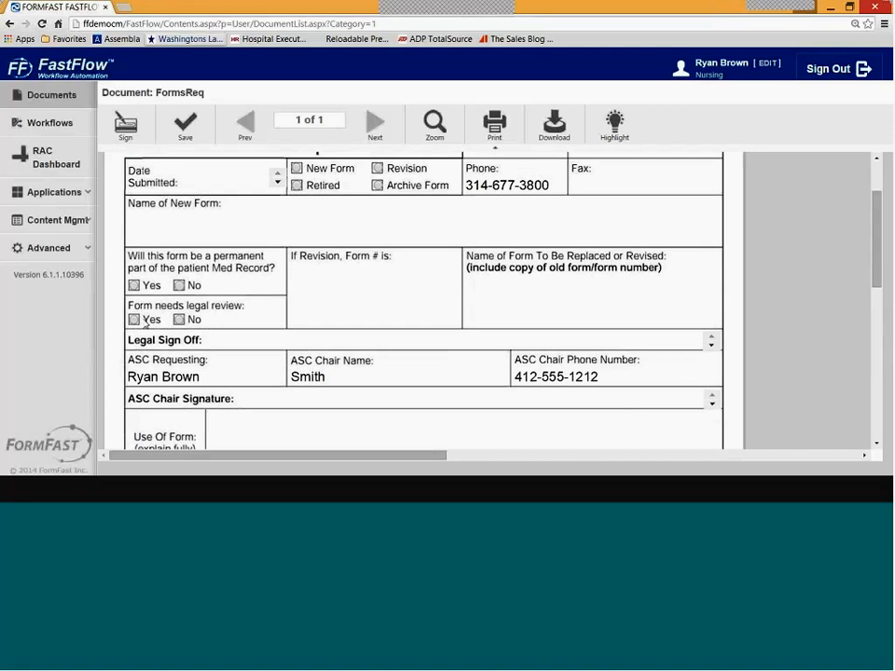
scroll(880, 280, "down", 3)
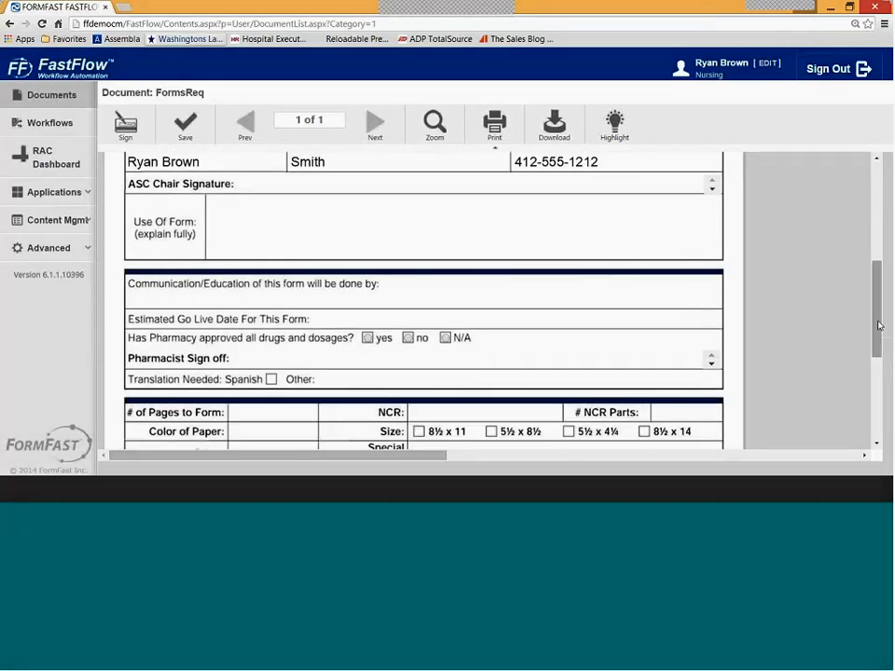
left_click_drag(877, 325, 874, 229)
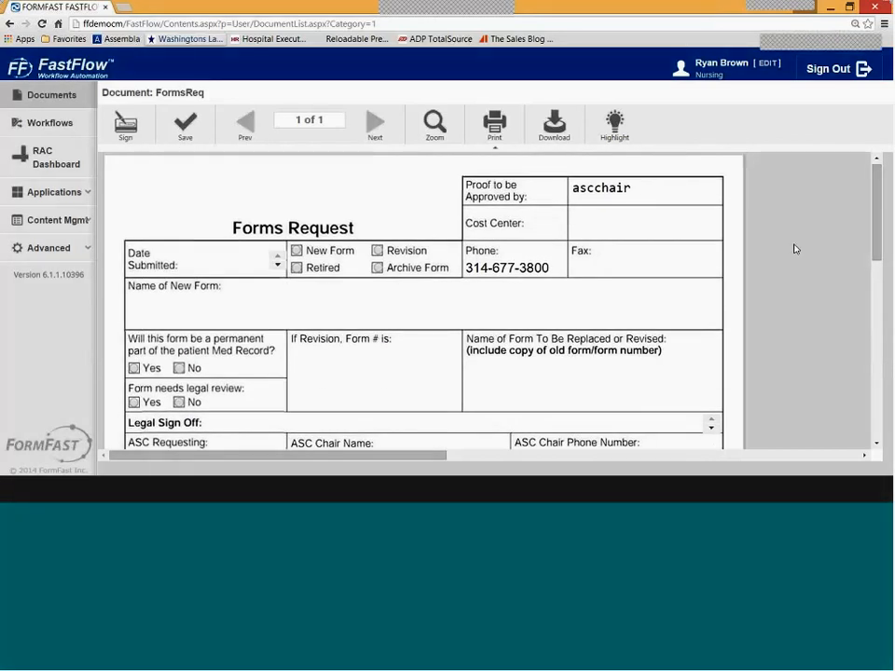
- Check New Form, name it 'IT Access Request', and enter 'NA New Form' and 'NA' in the revision fields
left_click(296, 250)
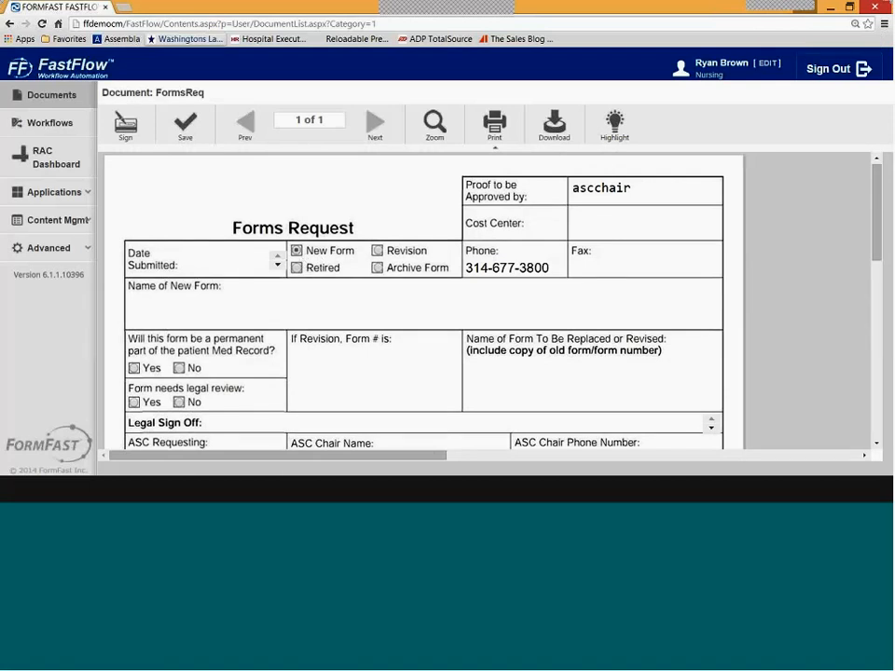
left_click(270, 309)
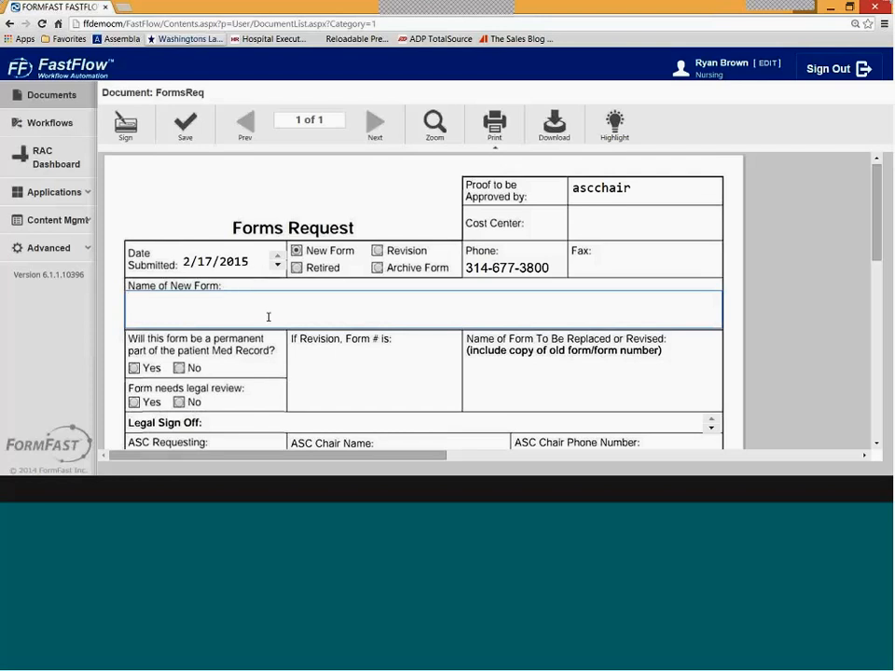
type("IT Access Request")
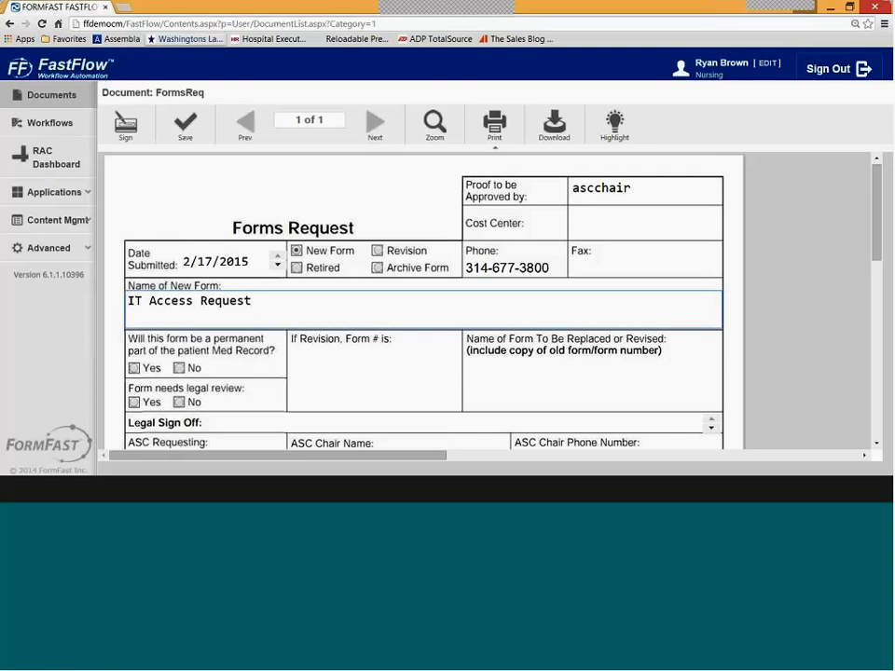
left_click(337, 378)
type("NA")
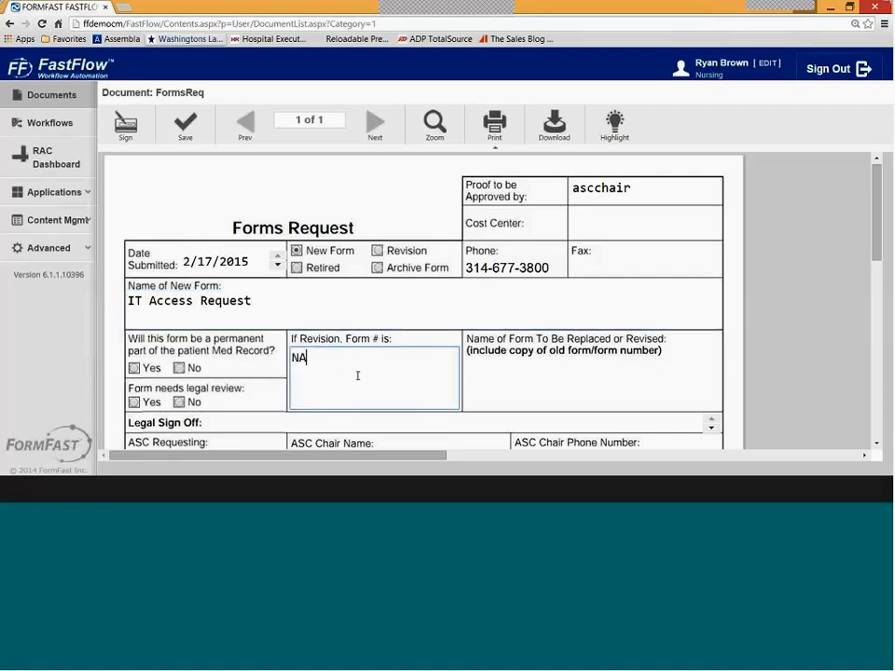
type(" NEw")
key("BackSpace")
key("BackSpace")
key("BackSpace")
type("ew Form")
left_click(530, 379)
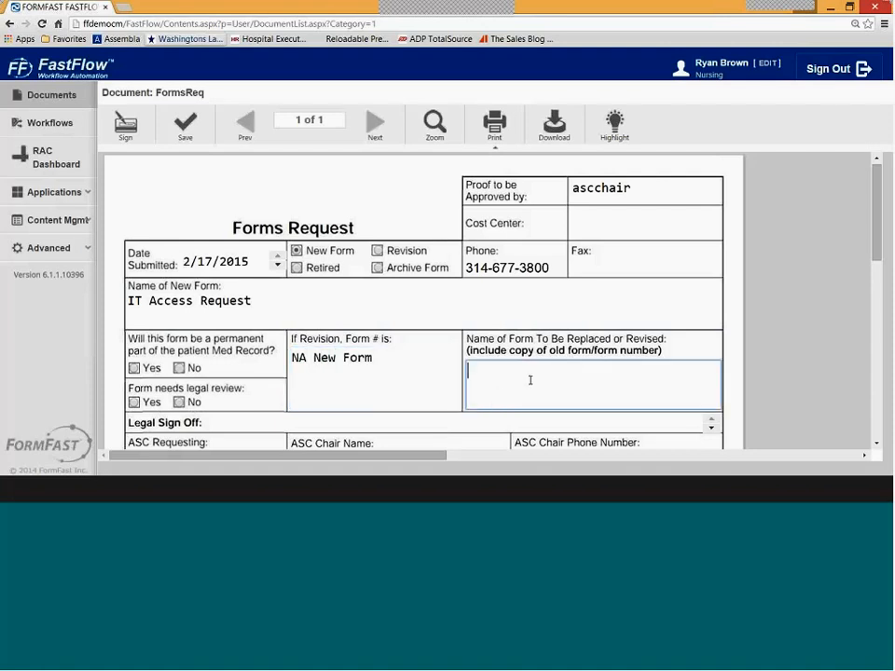
type("NA")
scroll(310, 262, "down", 1)
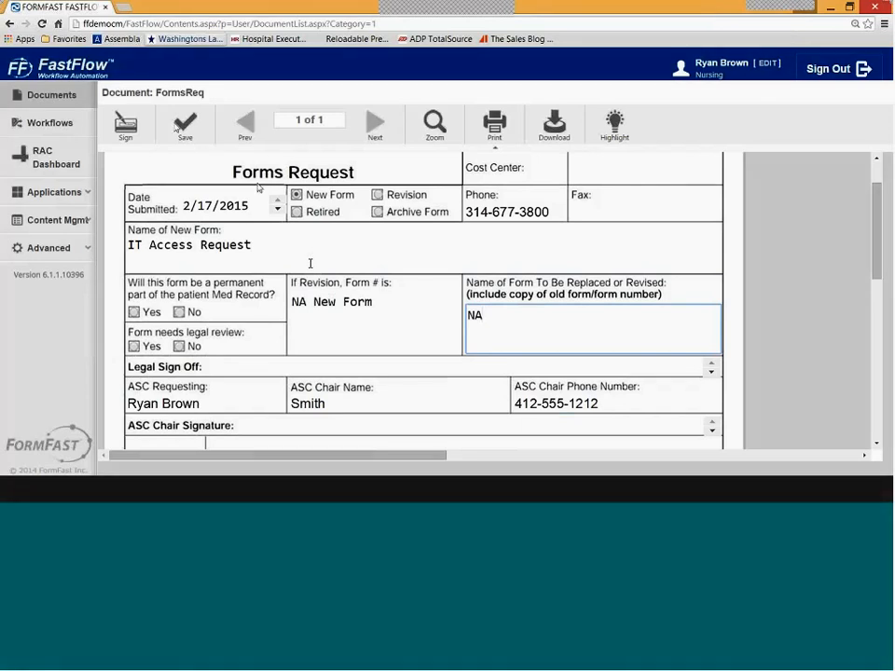
left_click(183, 125)
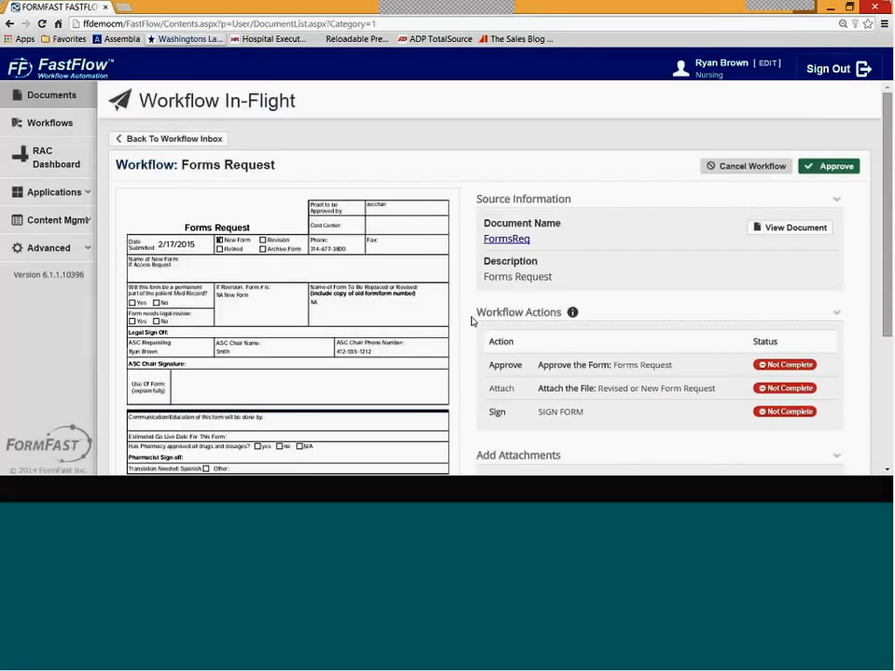
mouse_move(397, 294)
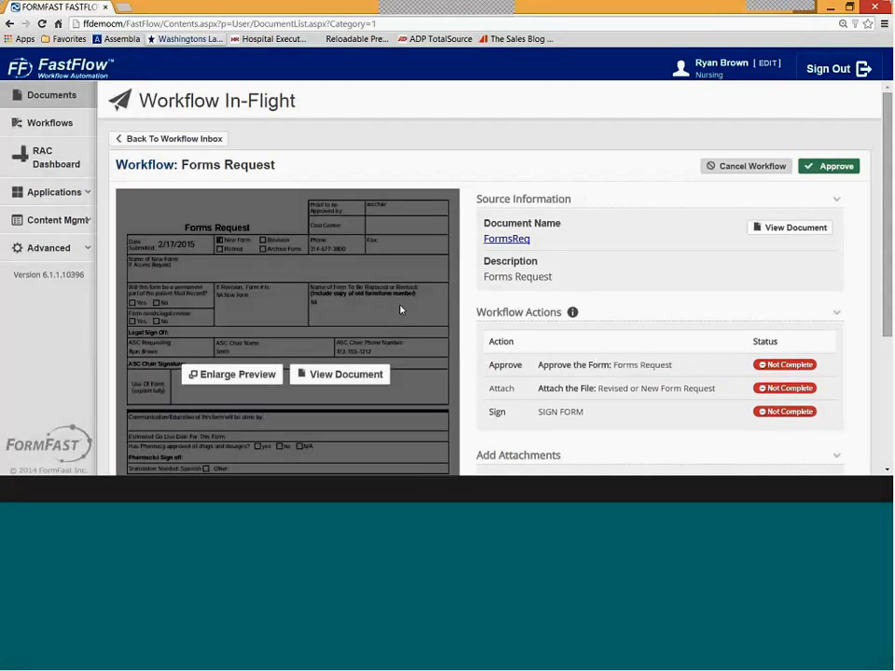
mouse_move(212, 268)
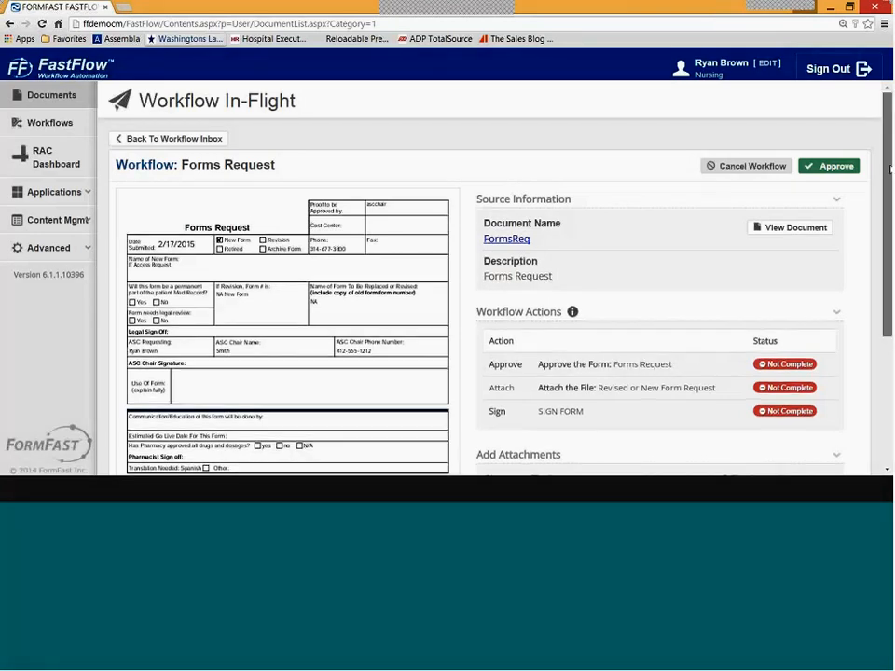
left_click_drag(889, 170, 890, 250)
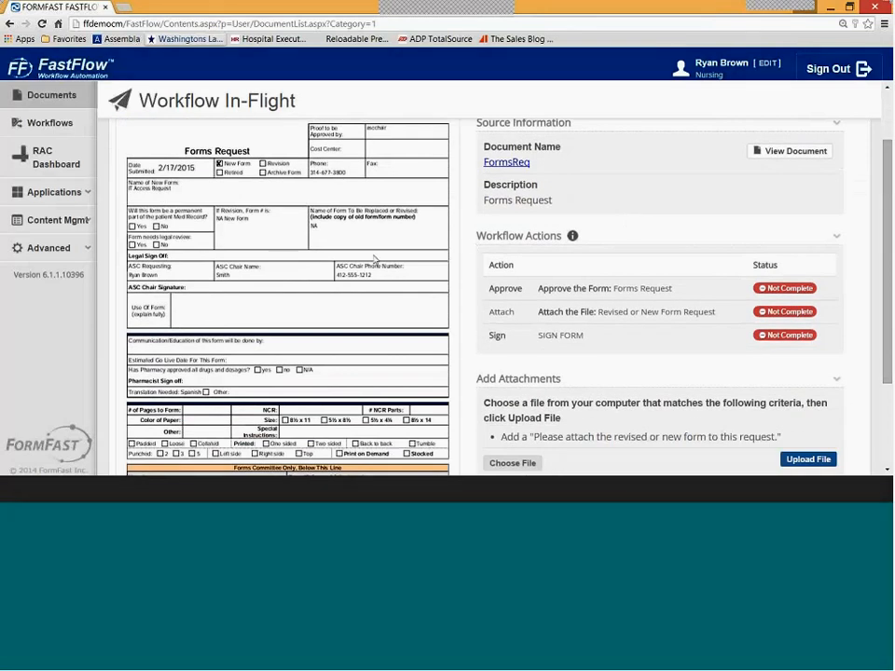
mouse_move(205, 229)
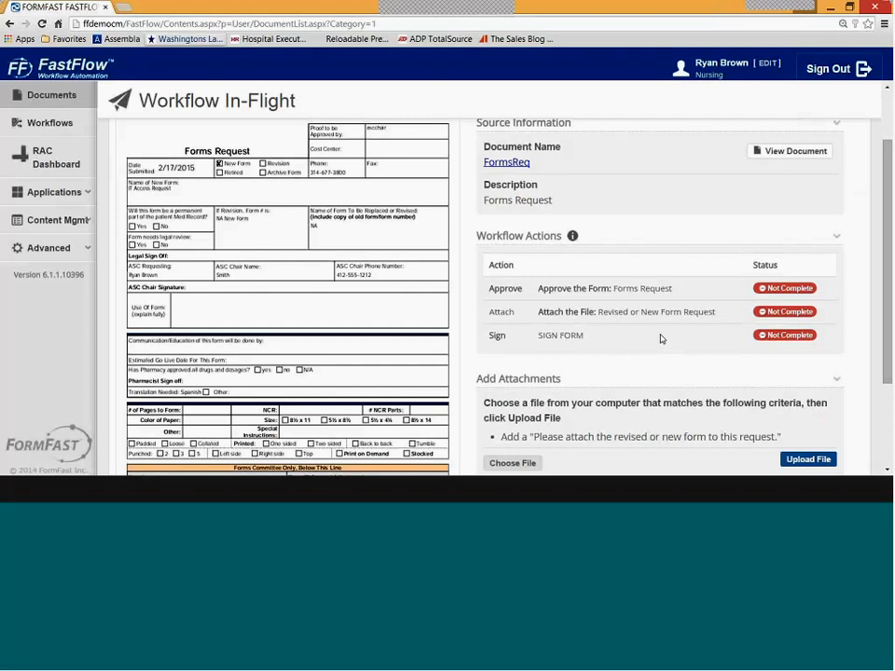
scroll(876, 325, "down", 1)
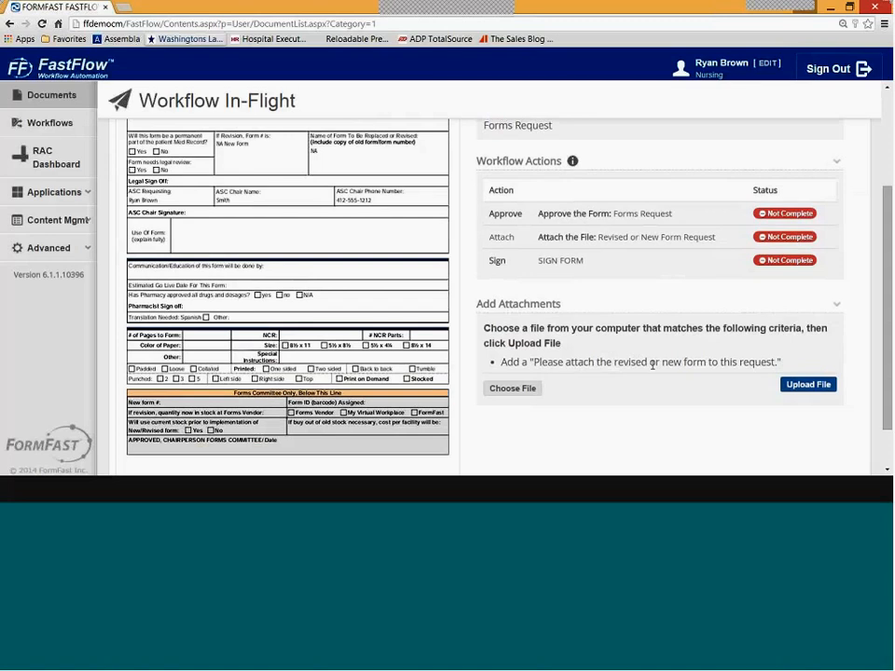
- Upload IT Access Request.ofm from the Webinar folder as the workflow attachment
left_click(534, 395)
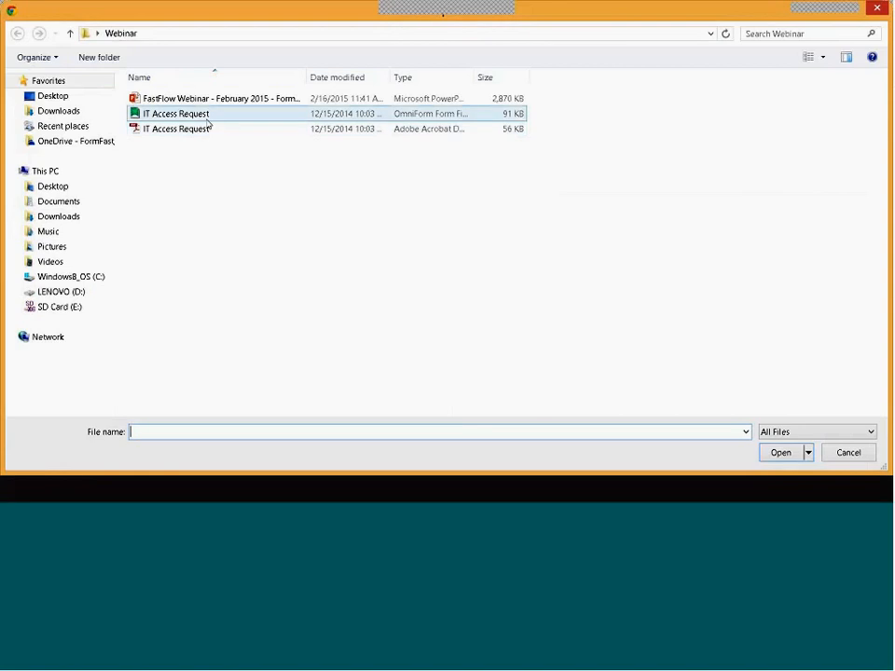
left_click(211, 118)
double_click(212, 115)
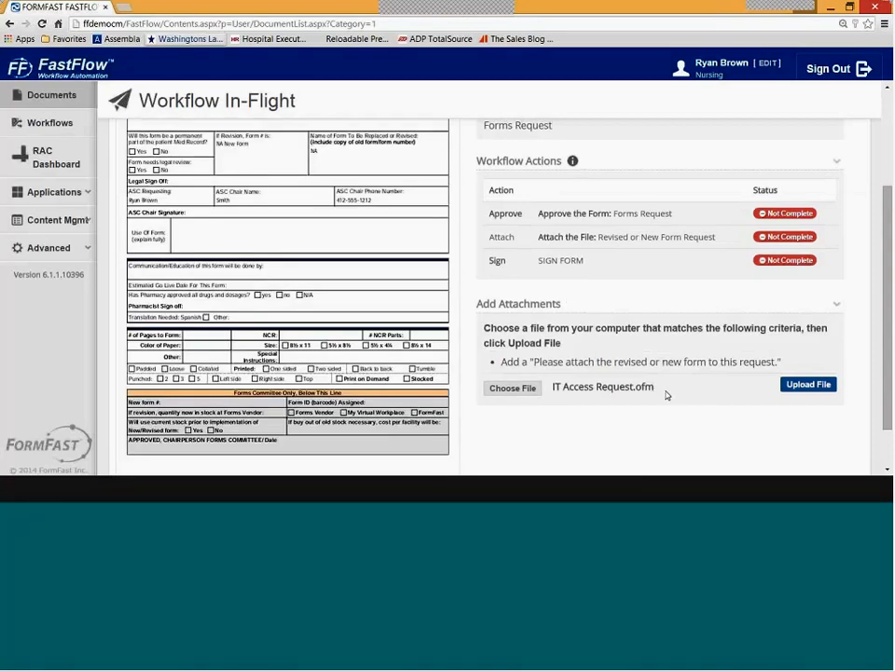
left_click(805, 384)
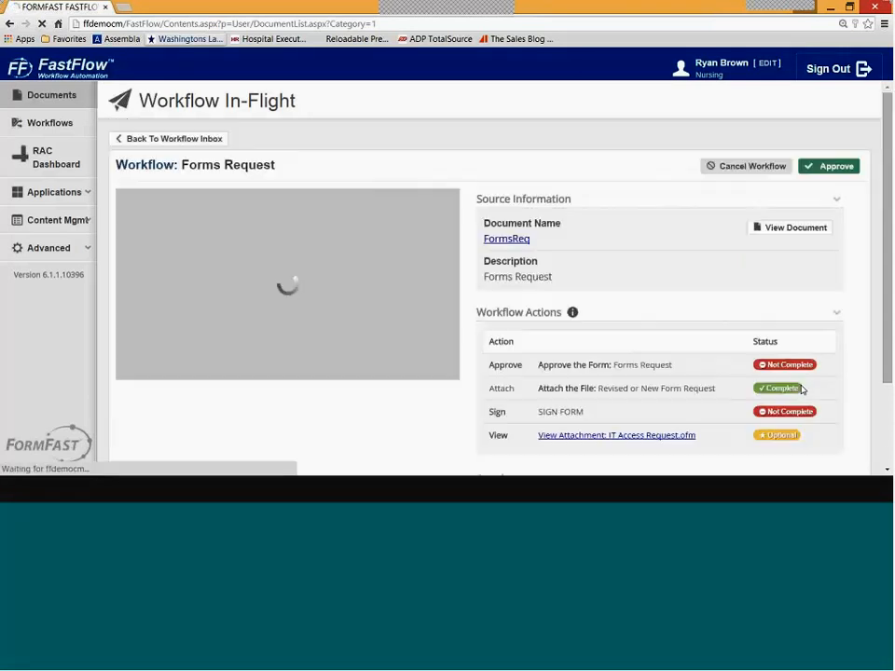
left_click_drag(887, 280, 888, 396)
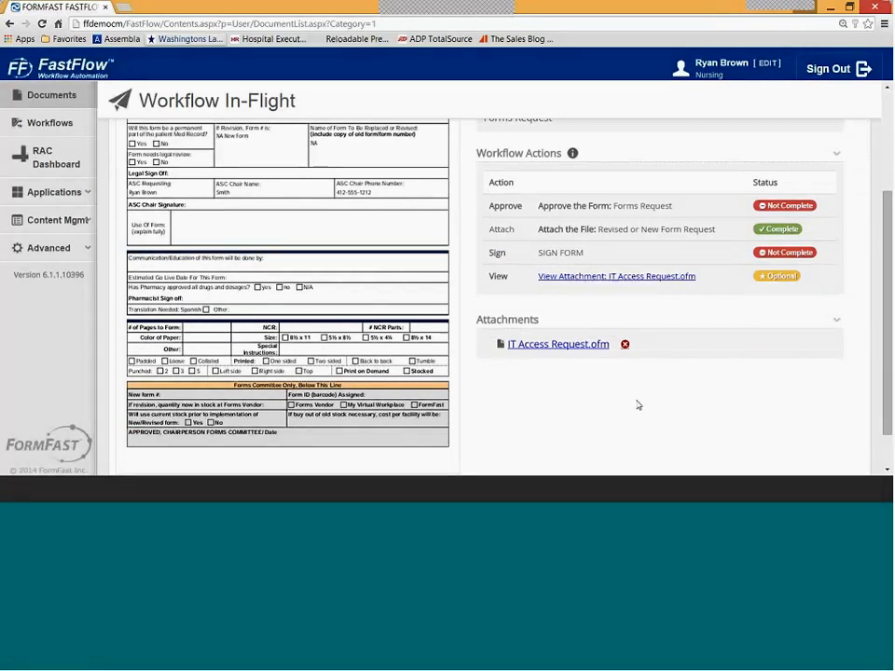
mouse_move(281, 232)
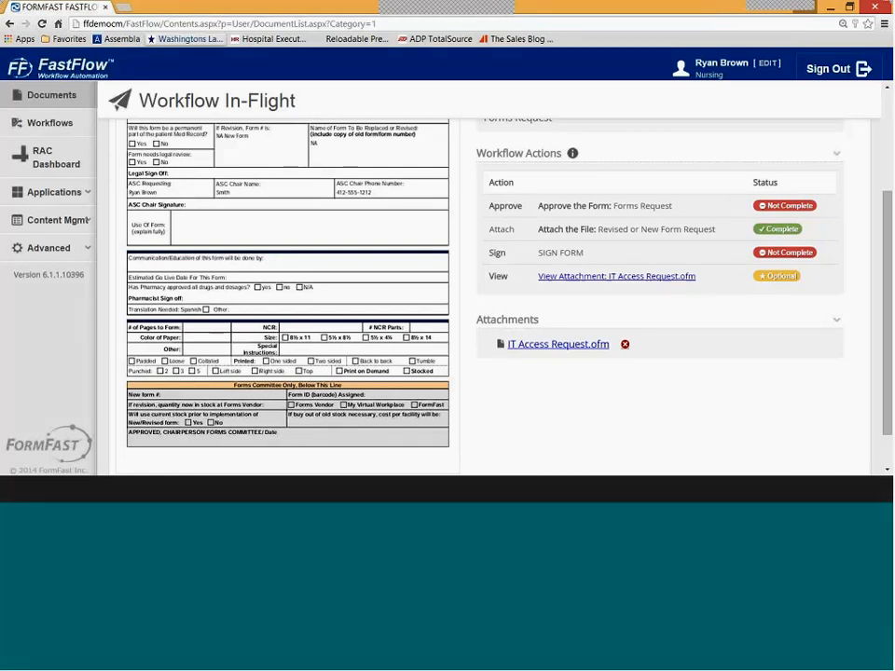
scroll(721, 430, "up", 3)
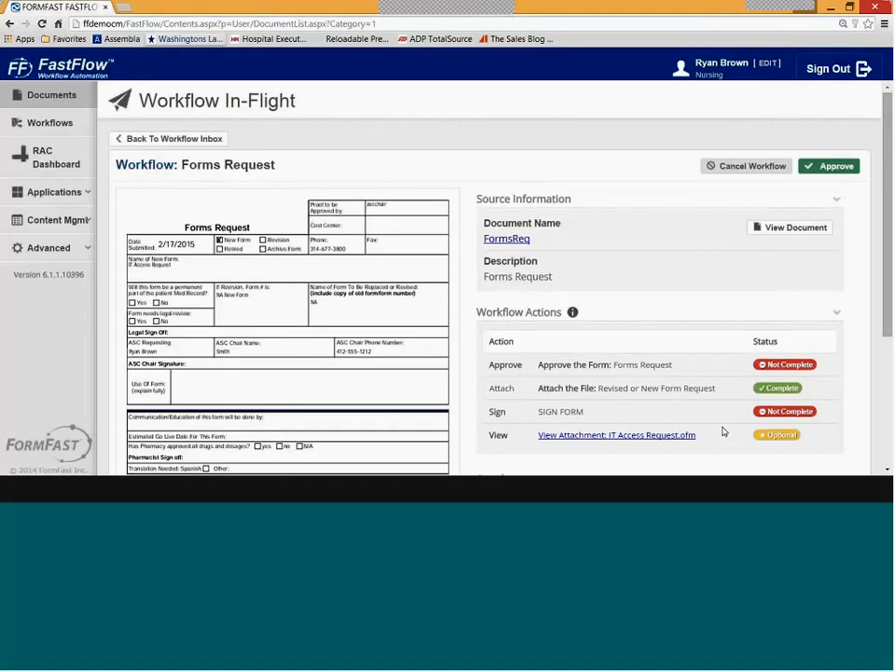
- Approve the Forms Request and confirm in Sent Items it now sits with the ASC Chair
left_click(824, 169)
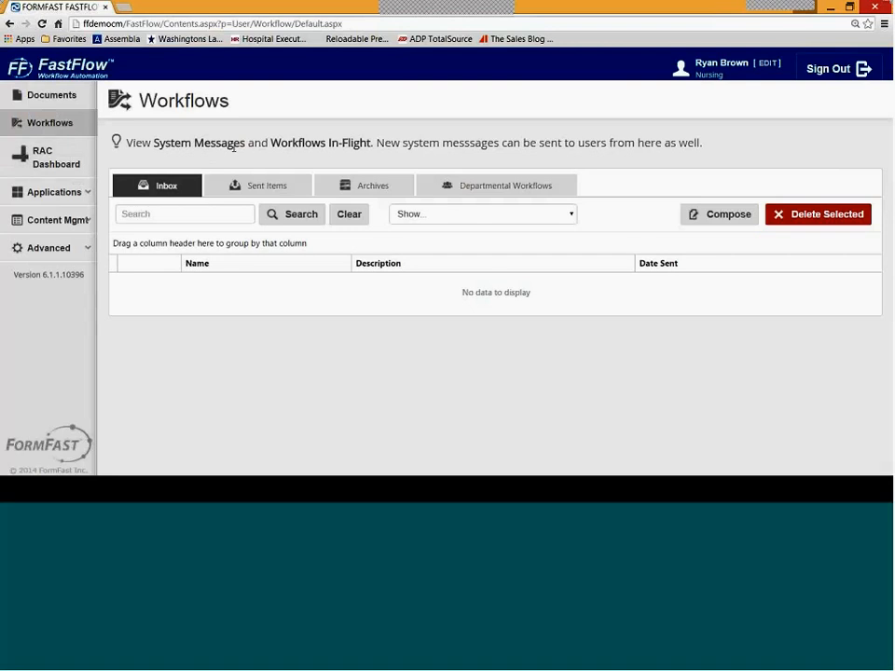
left_click(280, 190)
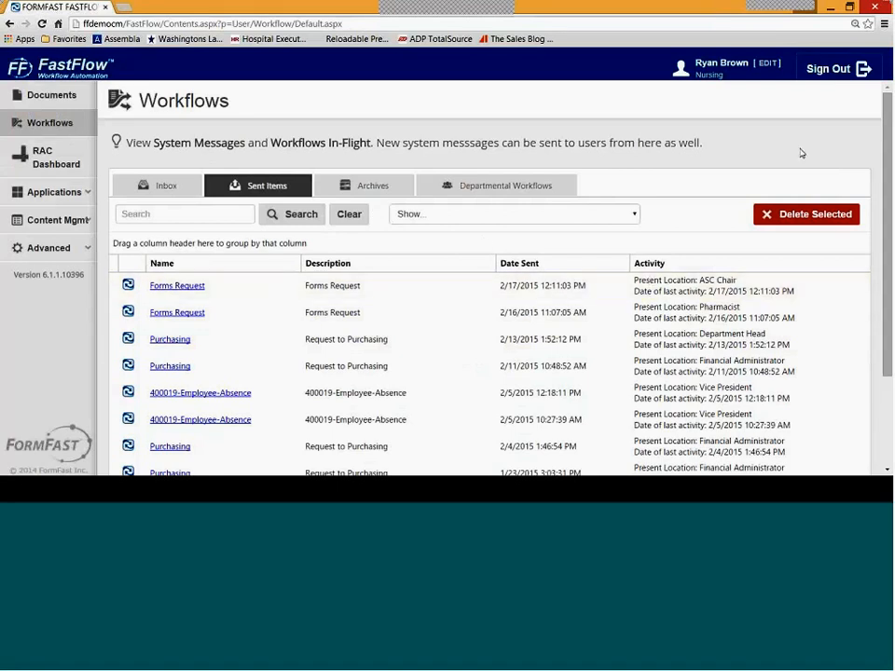
- Sign out of FastFlow from the top-right header
left_click(863, 68)
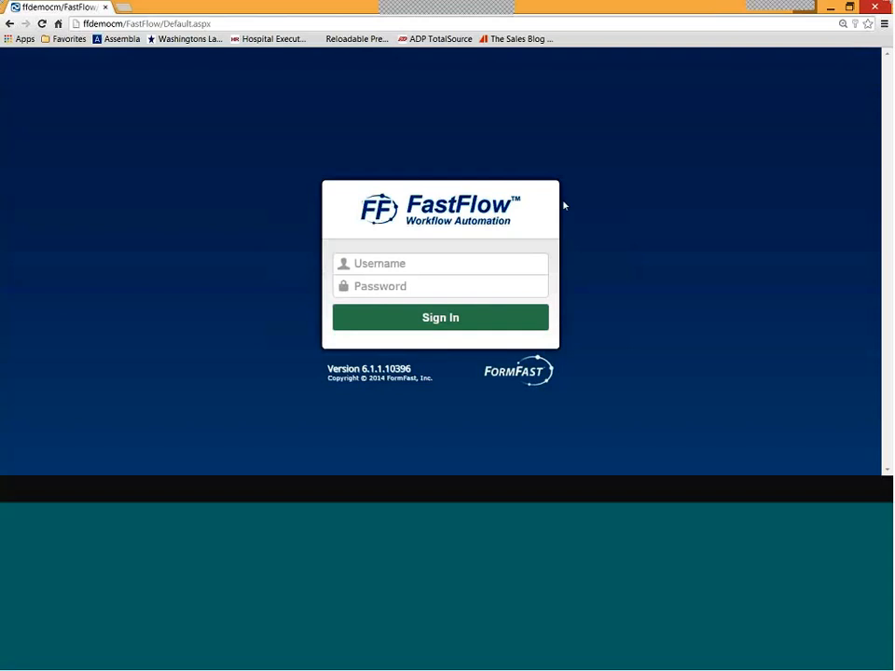
- Sign in with the ASC chair reviewer's username and password
type("aschc")
key("BackSpace")
key("BackSpace")
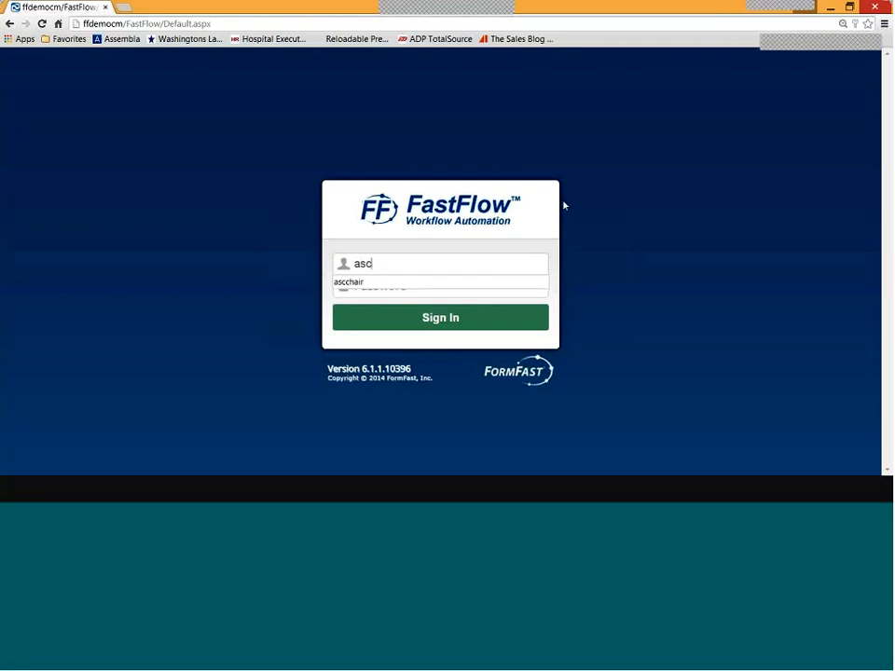
type("c")
type("hair")
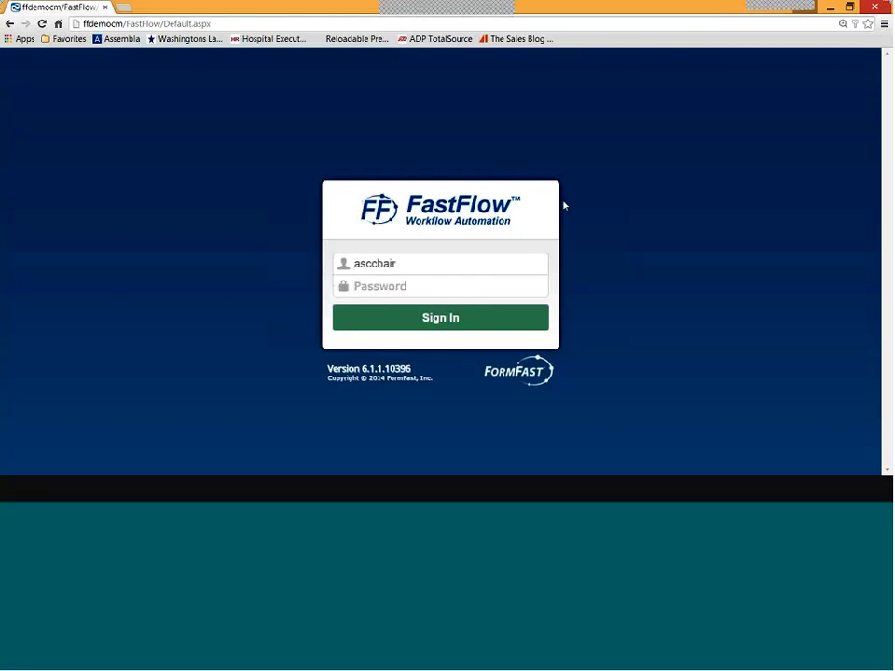
key("Tab")
type("********")
key("Return")
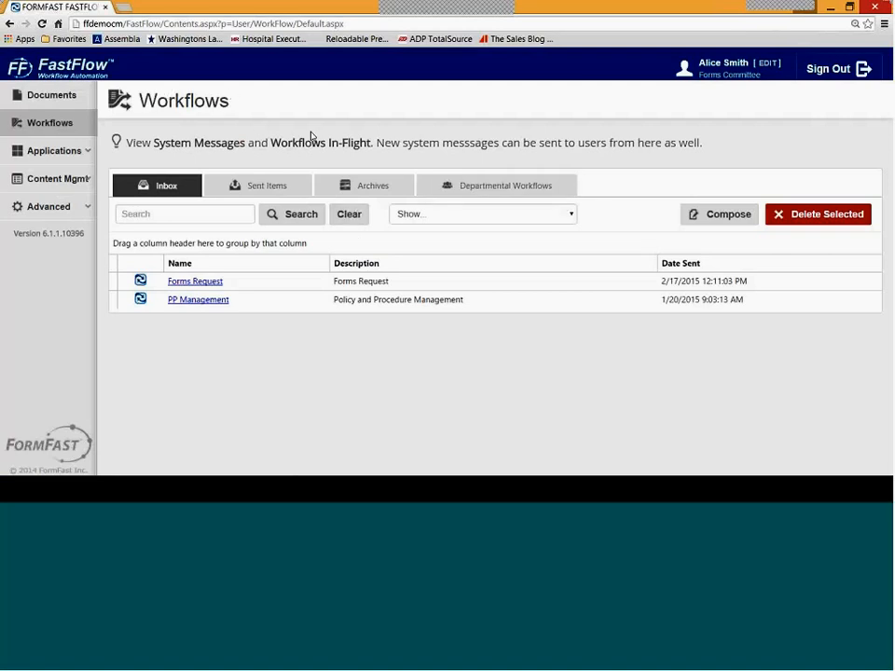
- Open the pending Forms Request from the Inbox and look over its details
left_click(216, 284)
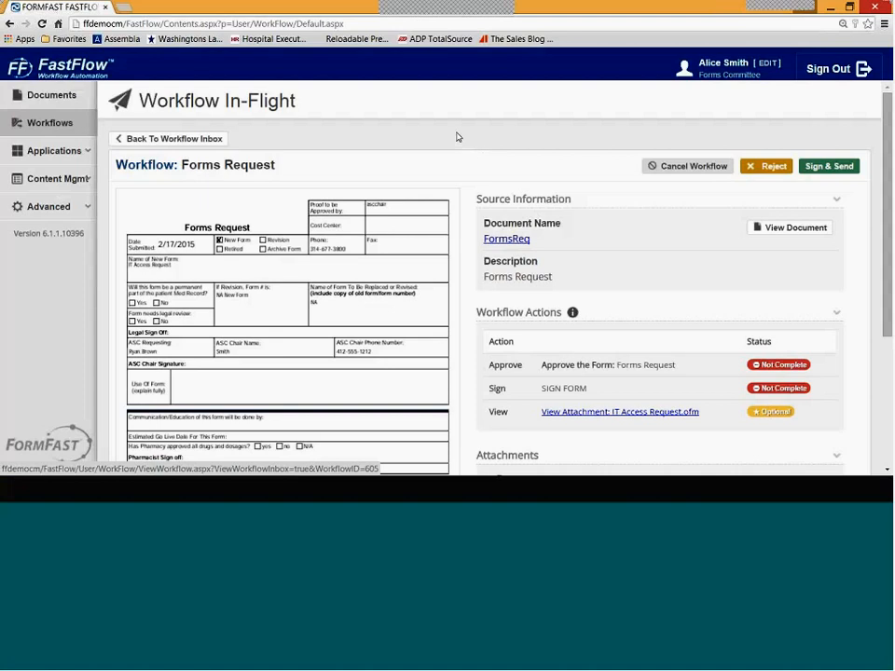
scroll(626, 188, "down", 1)
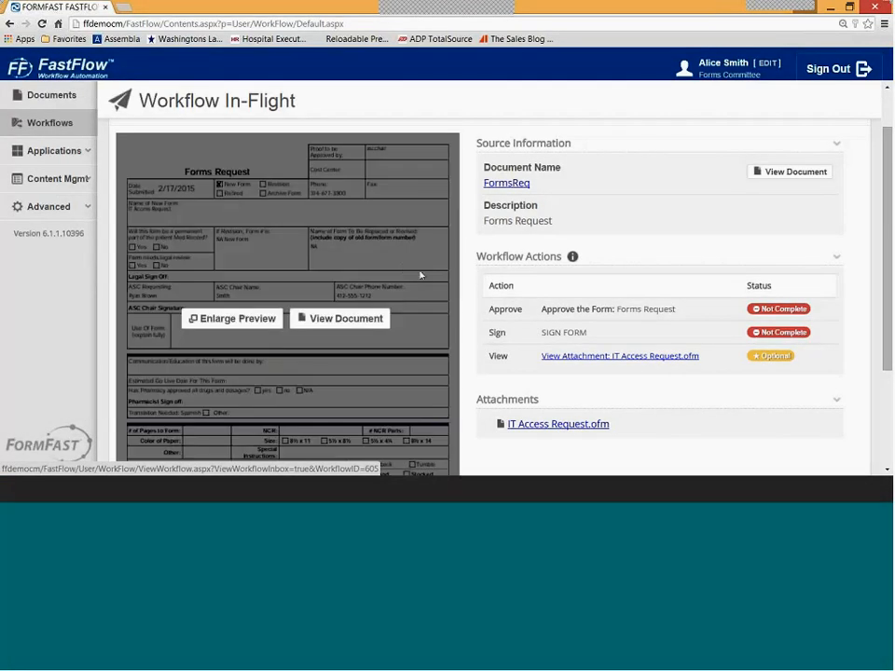
scroll(559, 345, "down", 1)
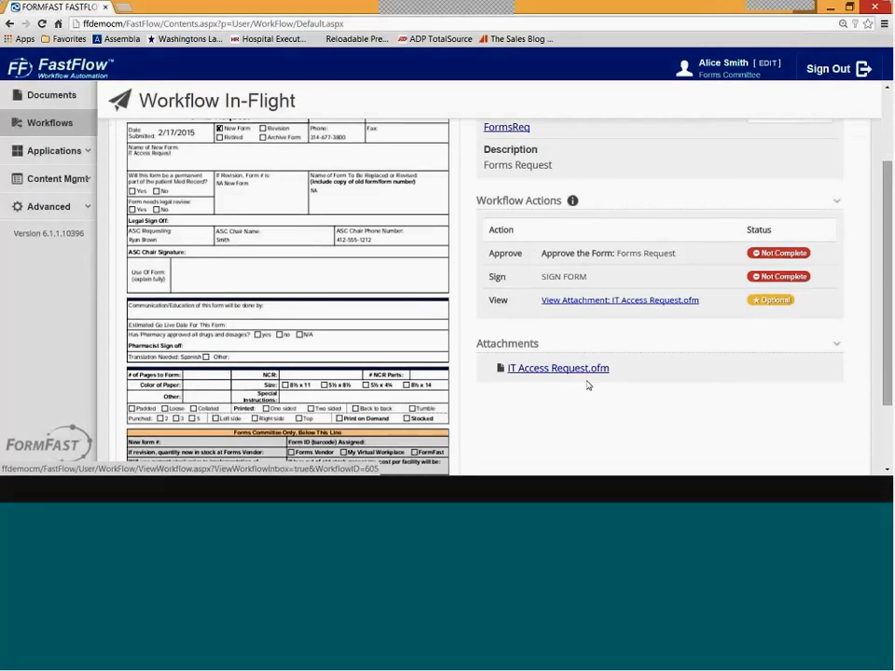
scroll(588, 385, "up", 1)
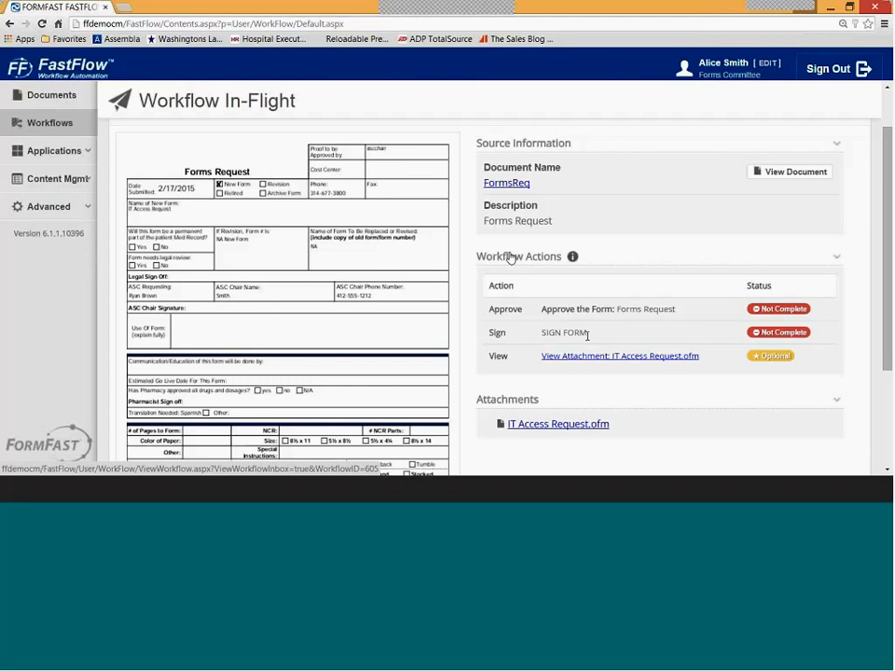
- Enlarge the form preview, shrink it back, and open FormsReq in the document viewer
mouse_move(378, 242)
left_click(250, 318)
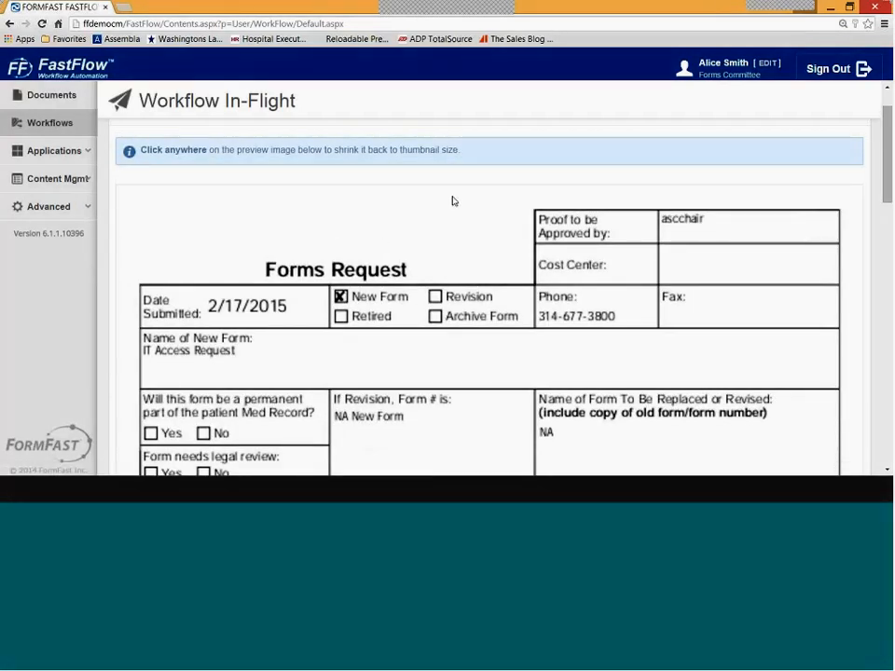
scroll(453, 201, "down", 2)
scroll(453, 201, "down", 2)
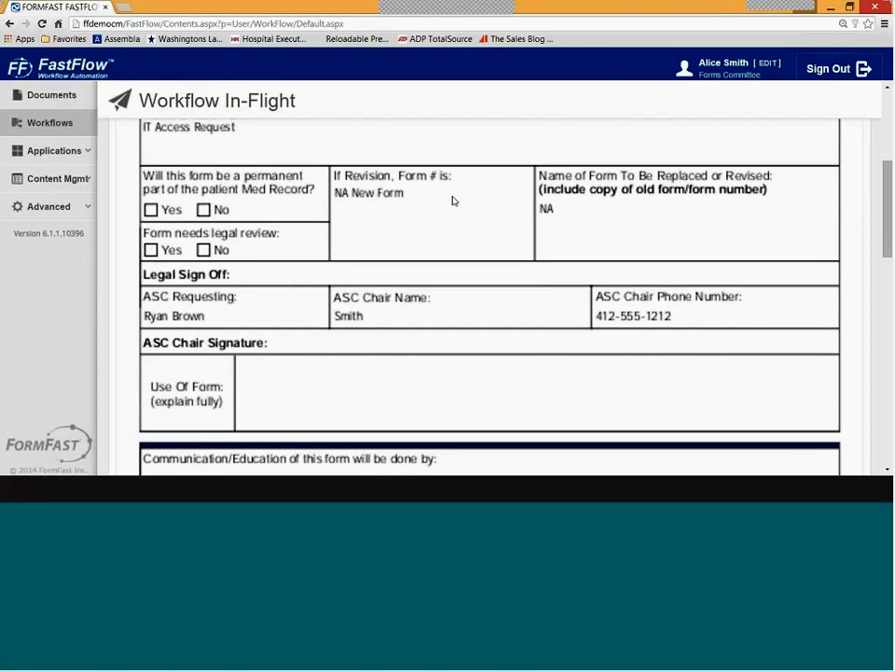
scroll(453, 200, "down", 1)
scroll(453, 200, "up", 6)
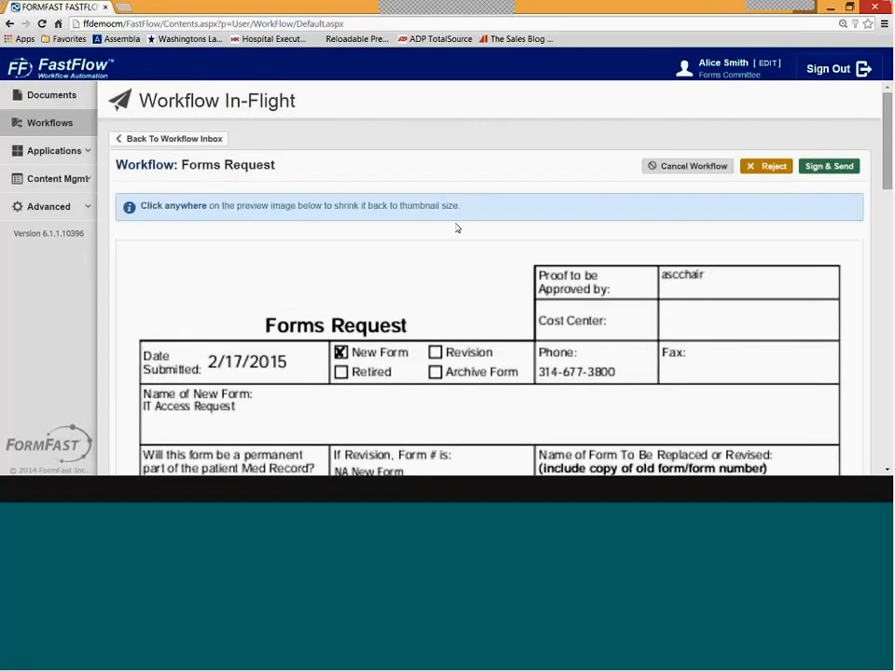
left_click(459, 250)
mouse_move(439, 308)
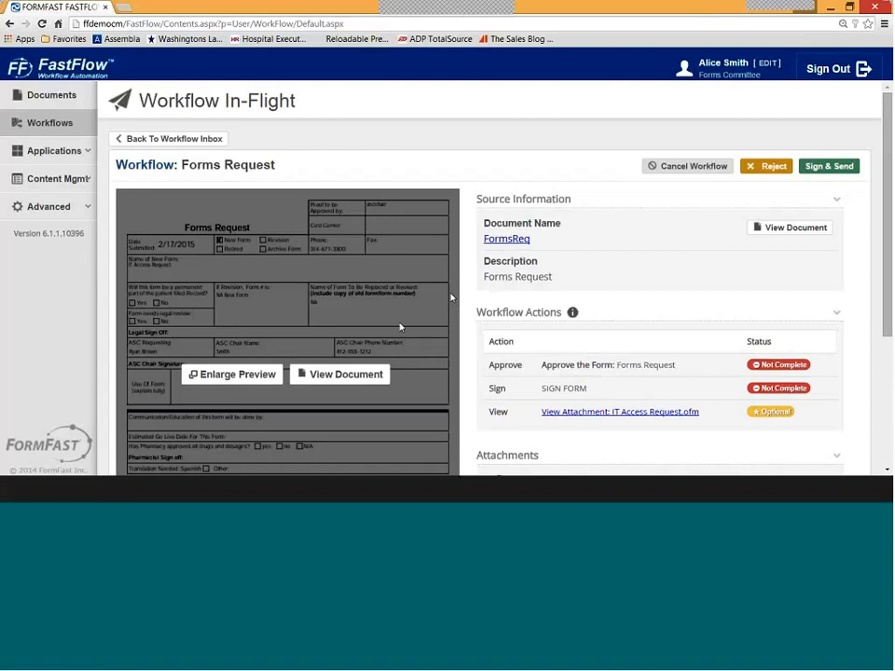
left_click(372, 376)
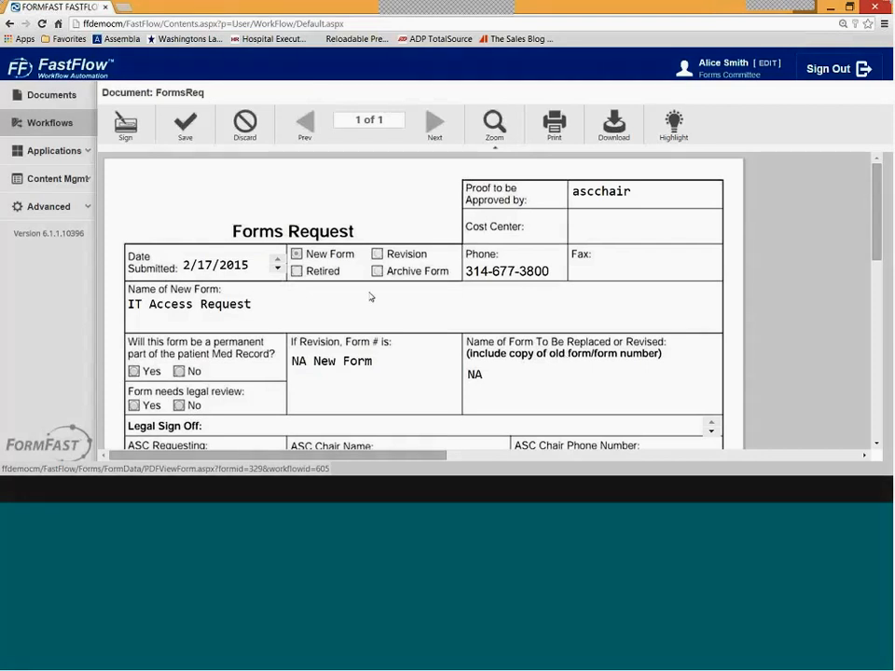
- Answer No for permanent Med Record and Yes for form needs legal review
scroll(368, 296, "down", 3)
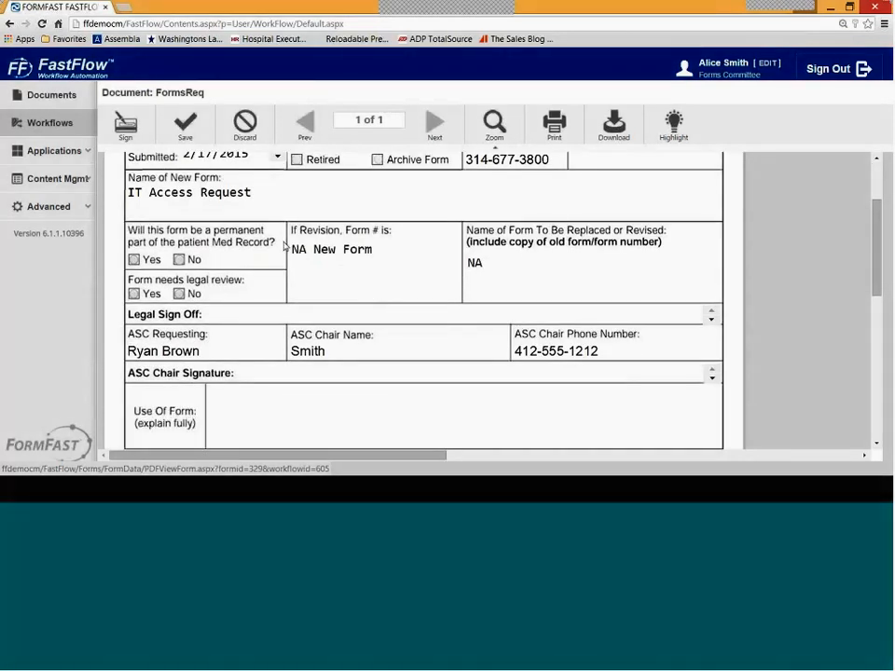
left_click(180, 260)
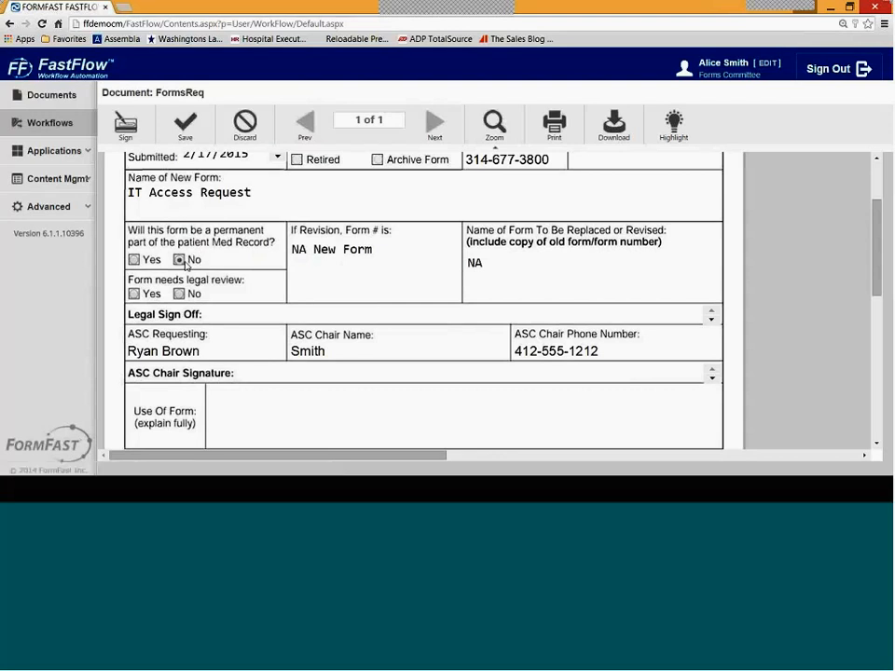
left_click(137, 295)
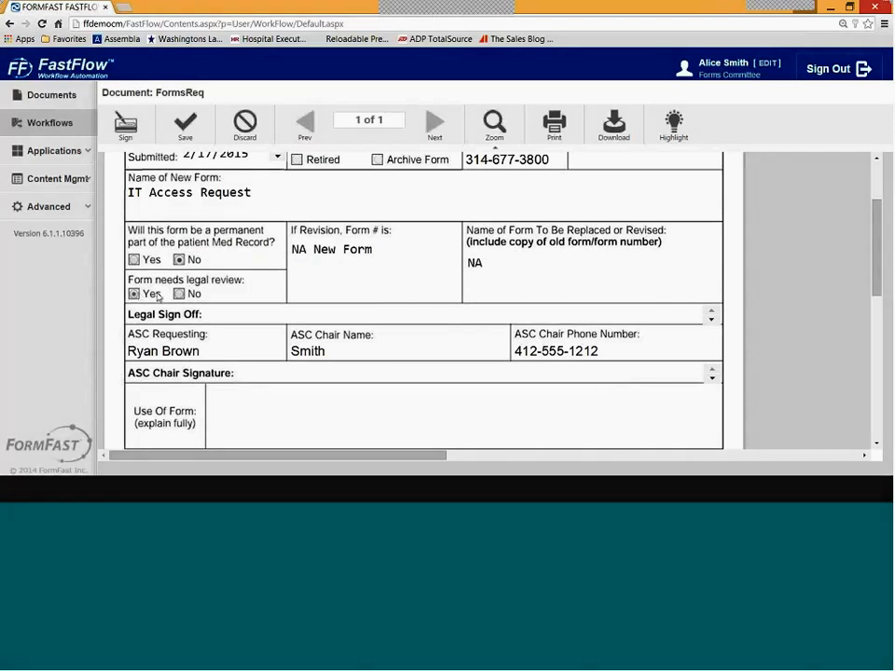
scroll(388, 316, "down", 1)
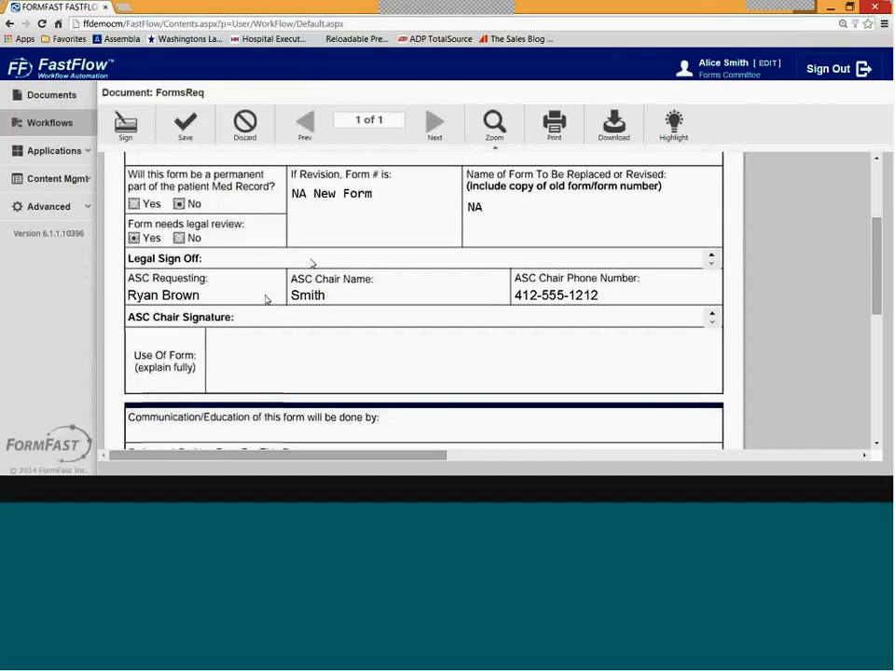
scroll(308, 263, "down", 3)
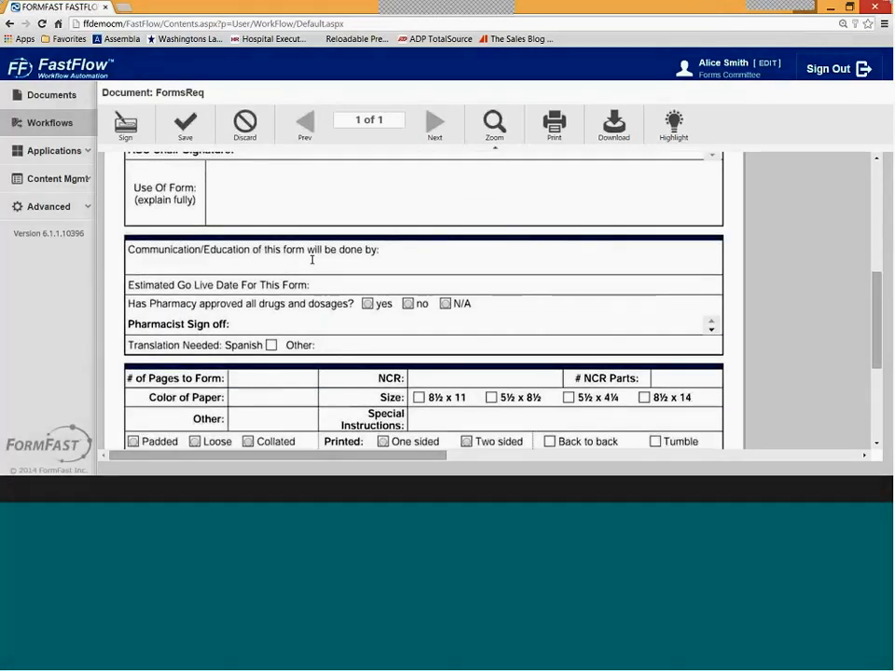
scroll(311, 257, "down", 1)
- Enter IT Manager for Communication/Education, go-live date 7/1/2015, and mark pharmacy approval N/A
left_click(296, 214)
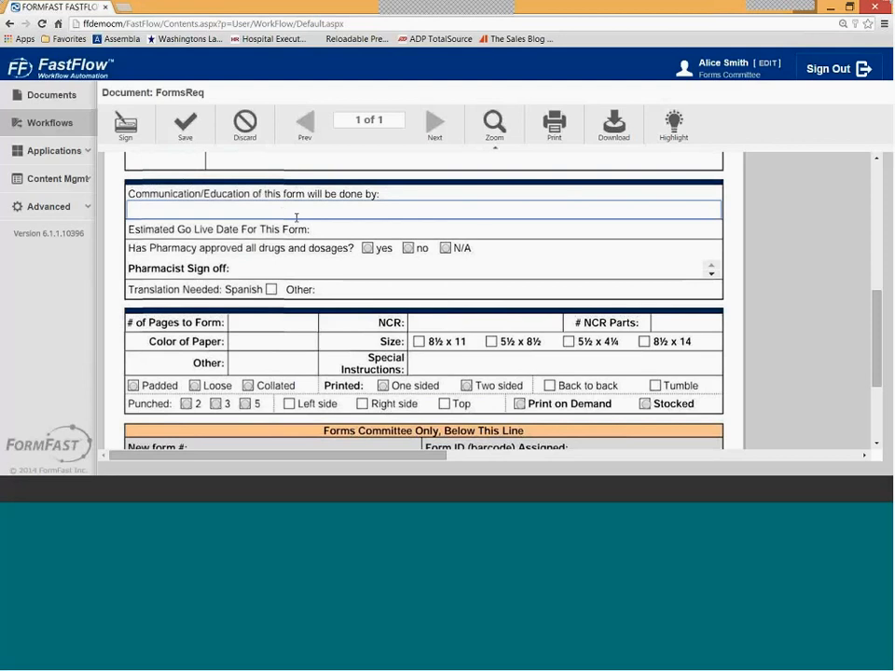
type("IT Manager")
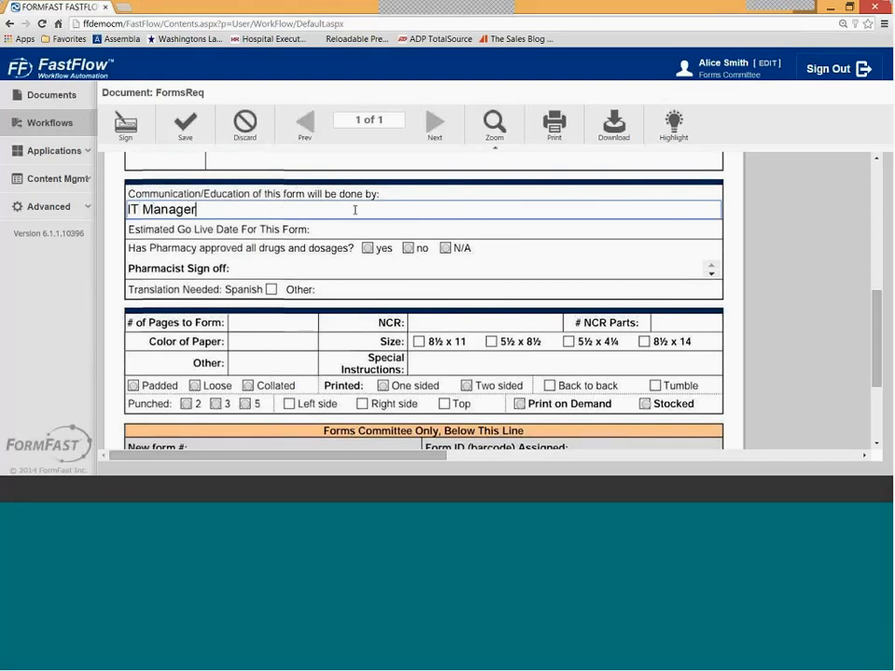
left_click(370, 230)
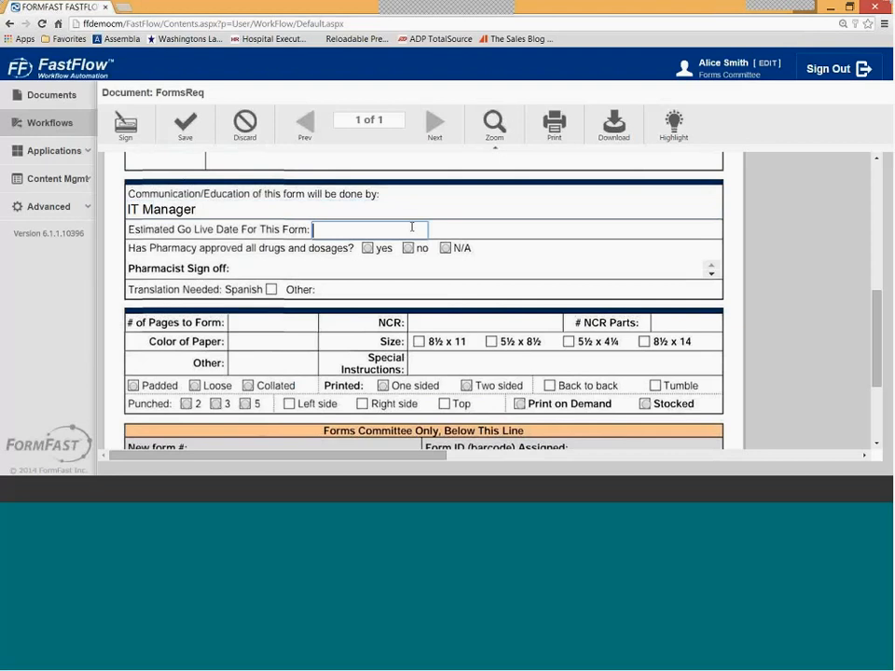
type("7/1/2015")
left_click(445, 249)
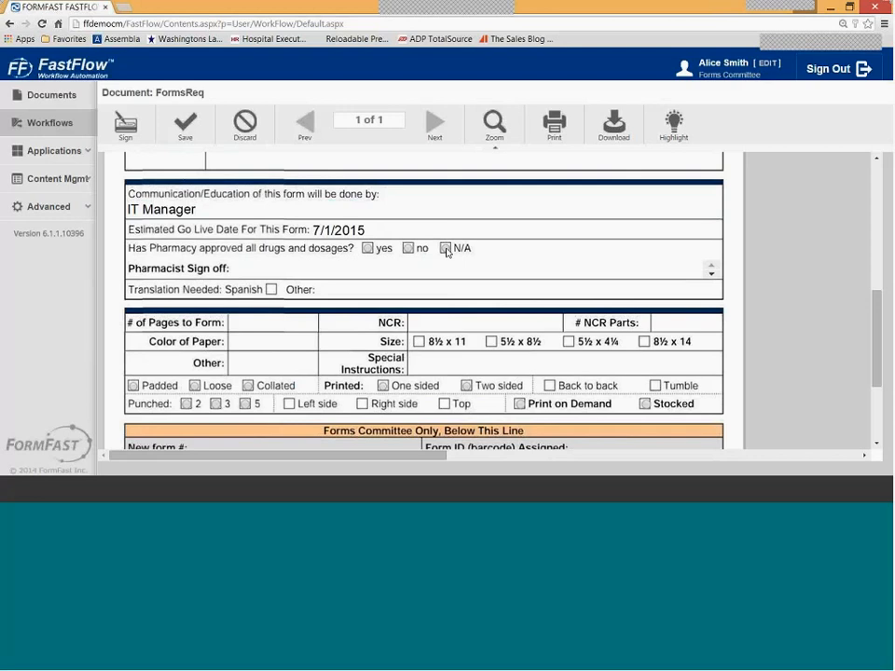
left_click(445, 249)
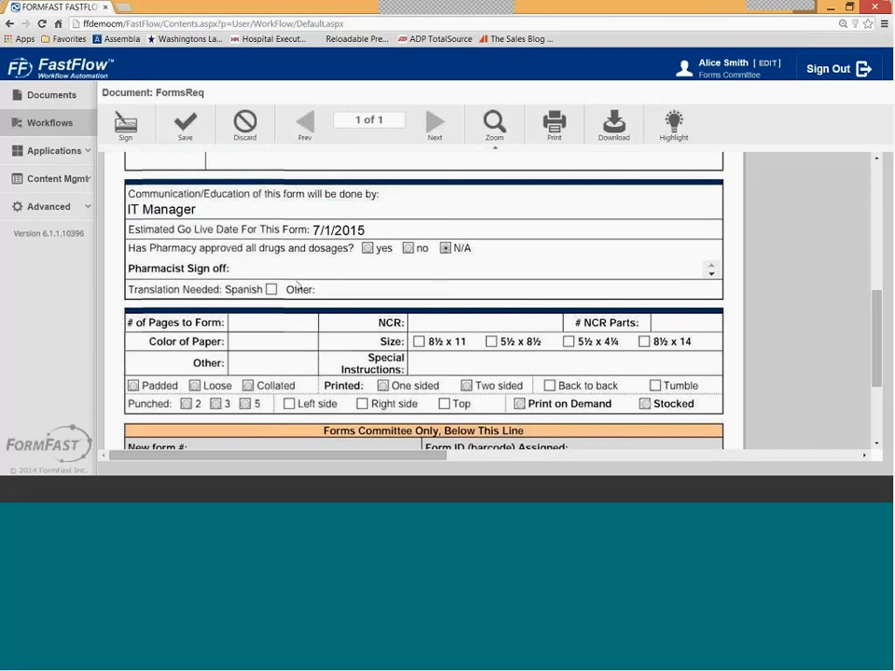
- Enter 1 page with White paper colour and select the 8½ x 11 paper size
scroll(192, 324, "down", 1)
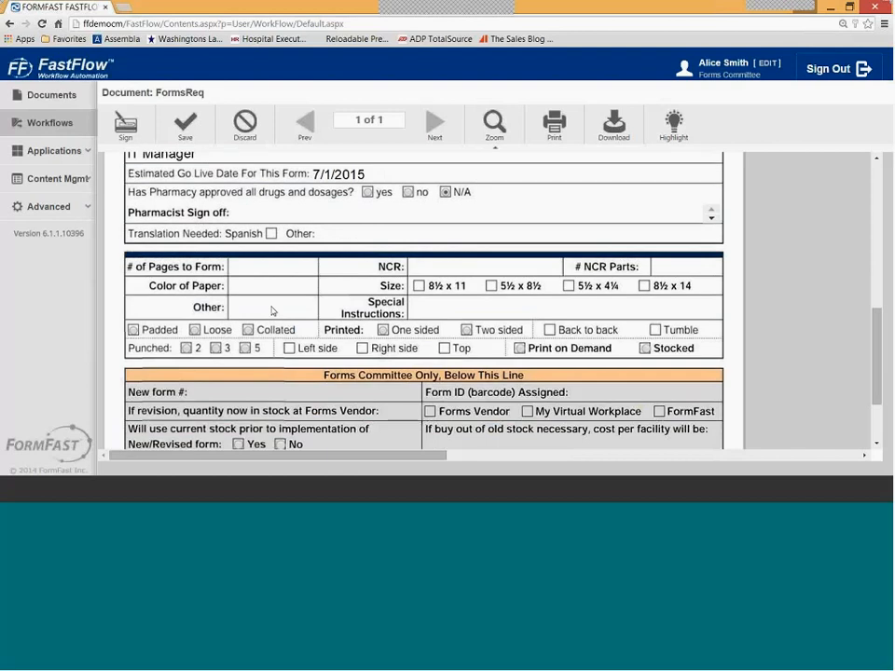
left_click(272, 267)
type("1")
left_click(284, 287)
type("White")
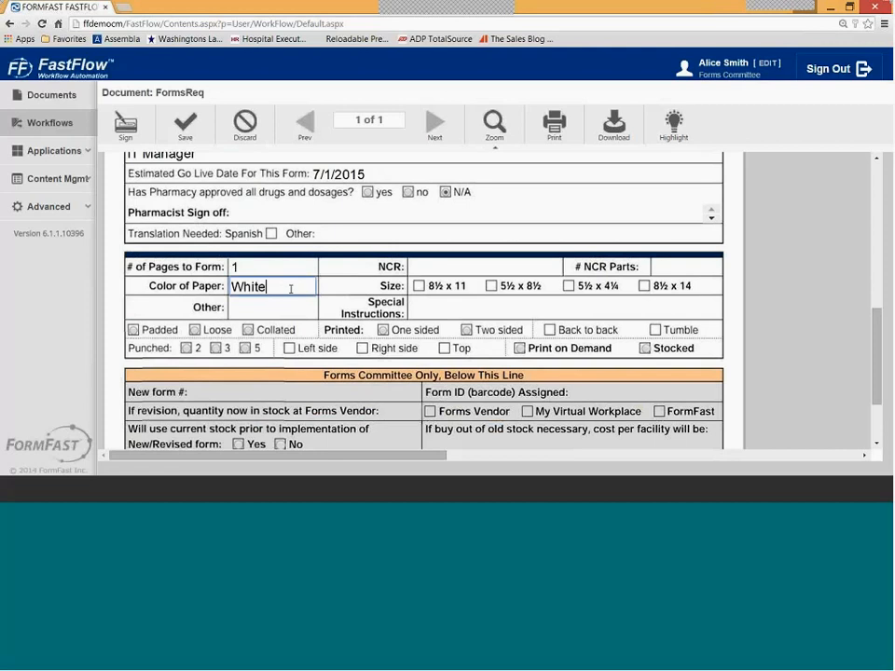
left_click(418, 286)
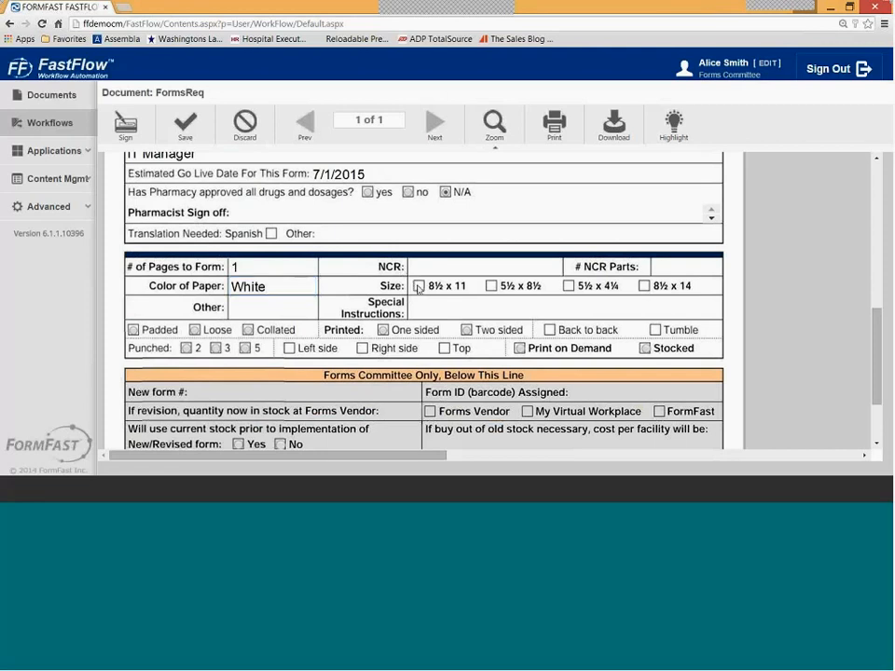
left_click(419, 286)
- Set printing to One sided, after switching back and forth with two sided
left_click(382, 330)
left_click(466, 331)
left_click(383, 331)
left_click(466, 332)
left_click(384, 332)
left_click(466, 331)
left_click(383, 331)
left_click(466, 331)
left_click(383, 332)
- Leave back-to-back and tumble printing unchecked and save the form without submitting
left_click(550, 330)
left_click(655, 330)
left_click(550, 331)
left_click(655, 331)
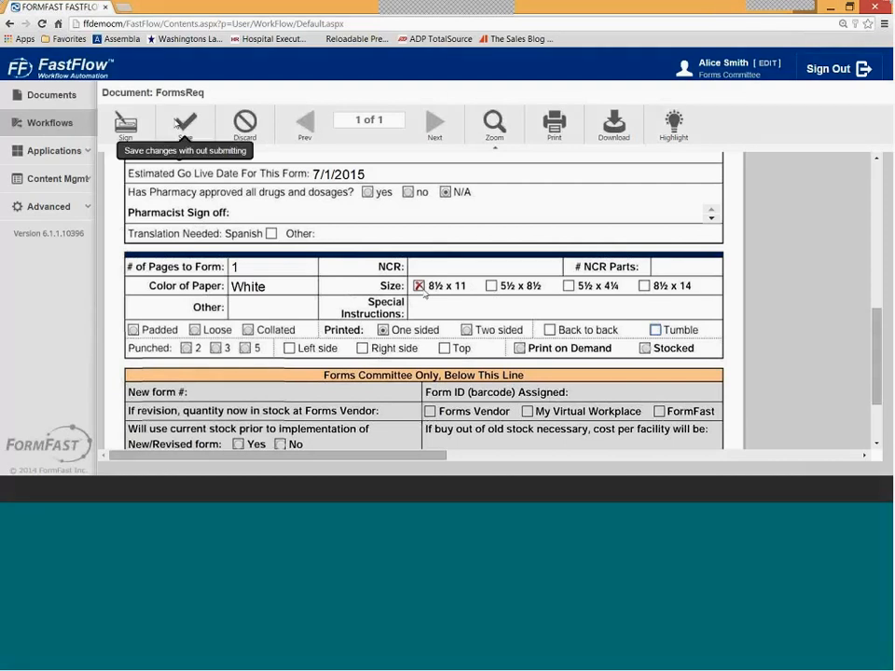
left_click(181, 123)
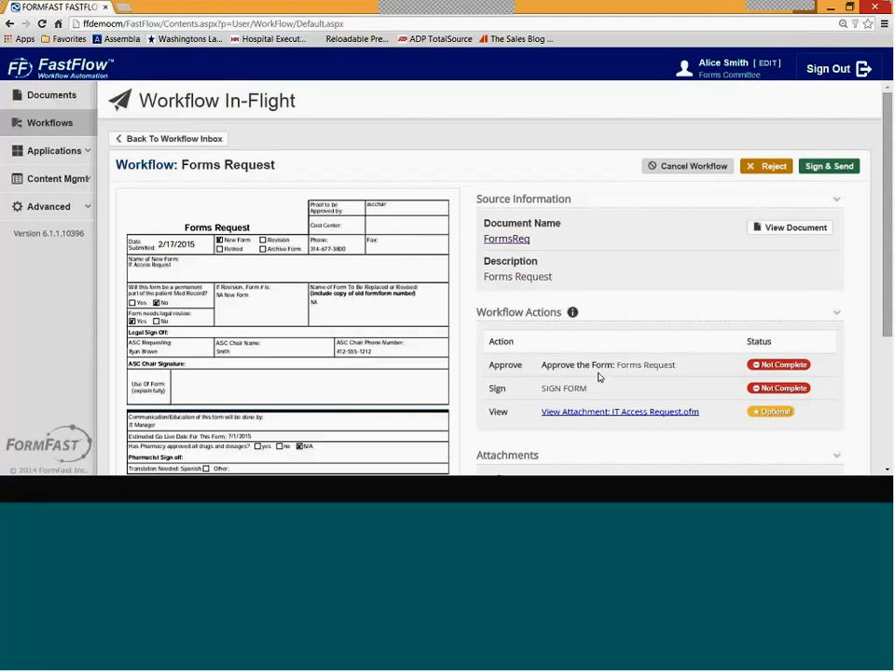
- Sign and send the Forms Request onward, then sign out of FastFlow
scroll(601, 368, "down", 1)
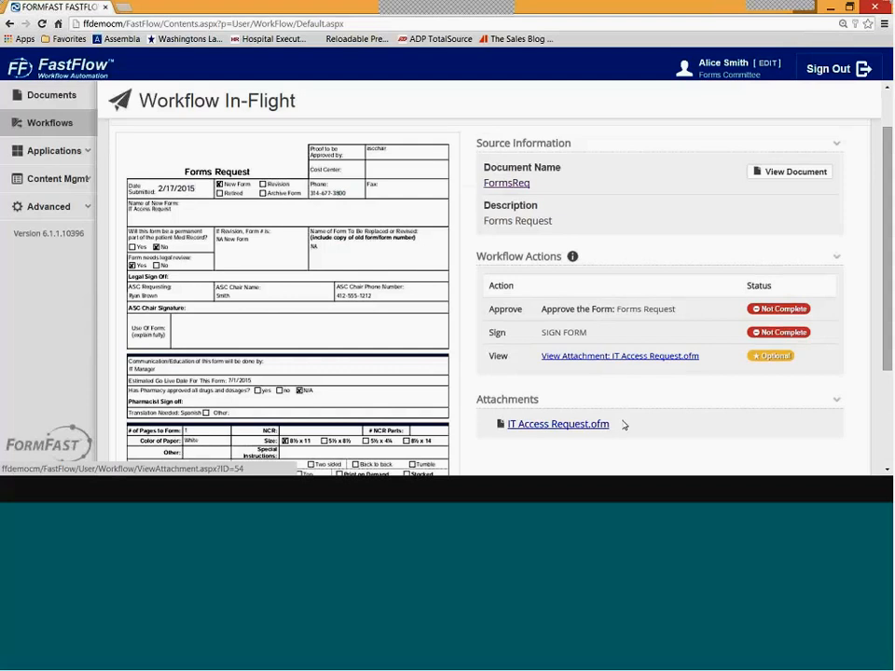
scroll(642, 419, "up", 1)
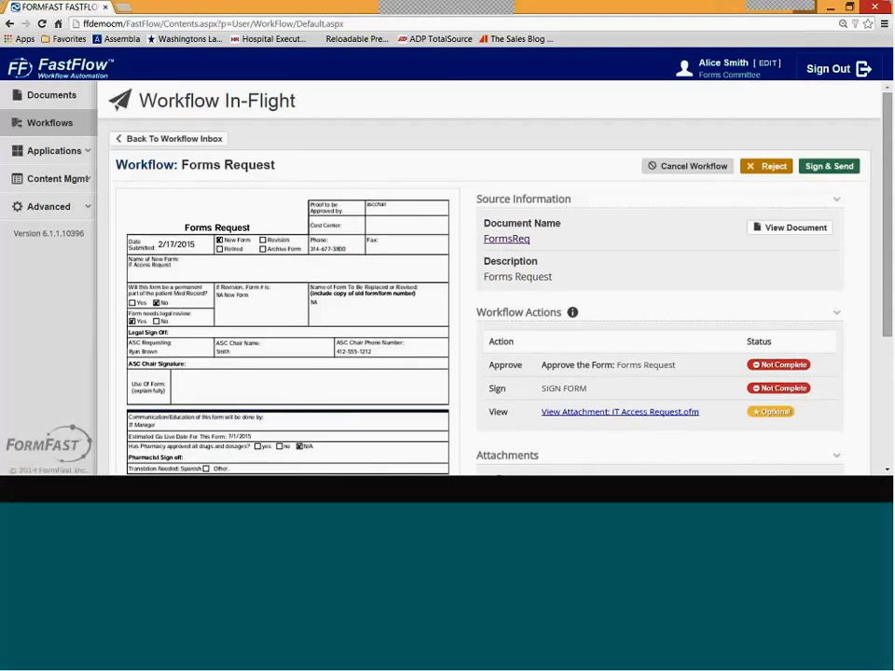
left_click(824, 168)
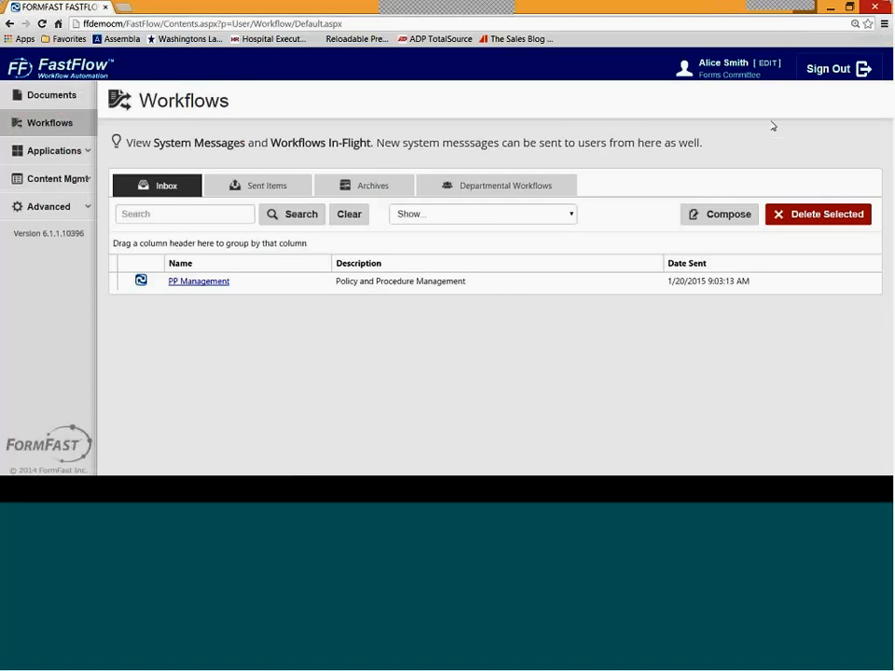
left_click(838, 70)
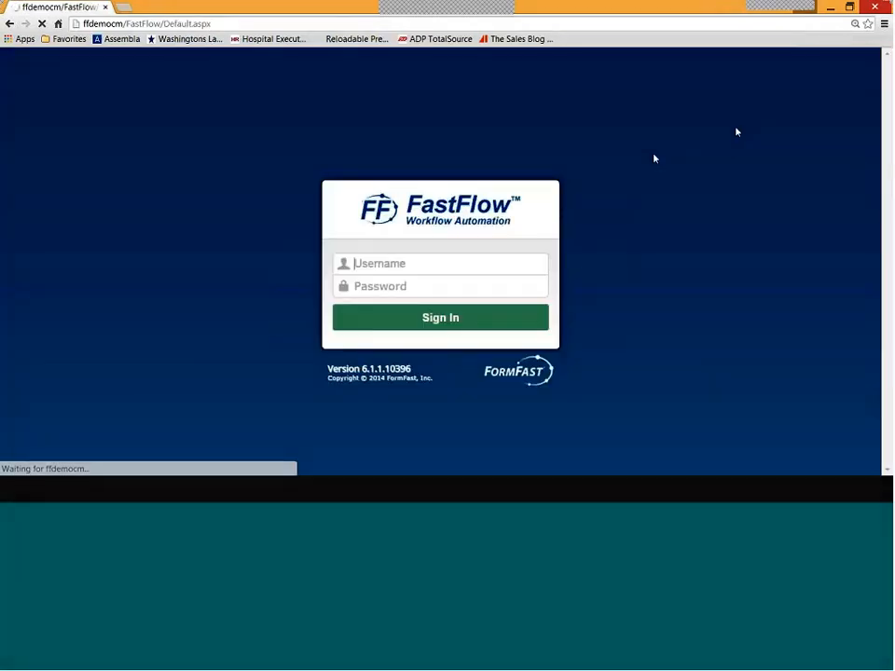
- Sign in with the legal account's username and password
key("Tab")
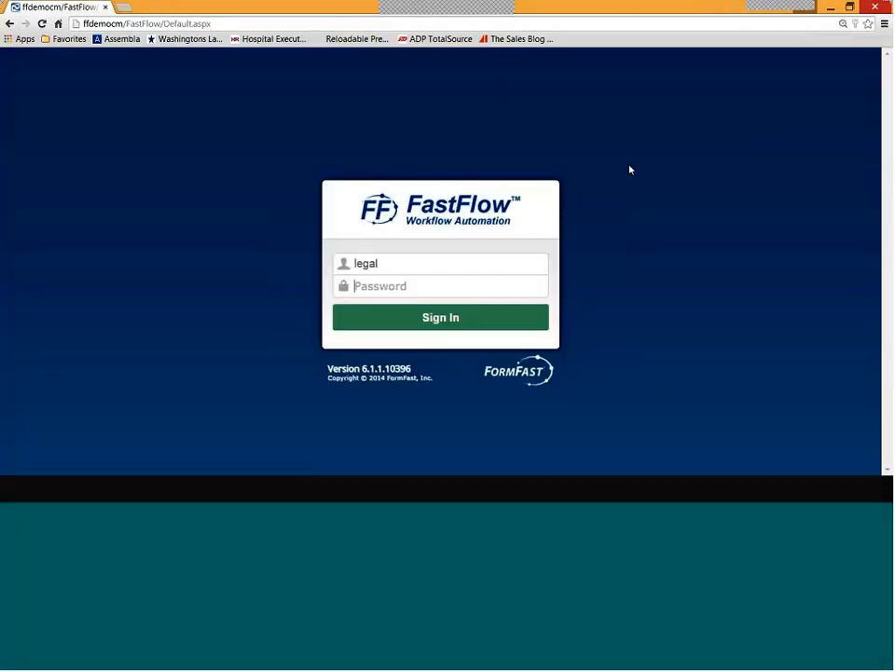
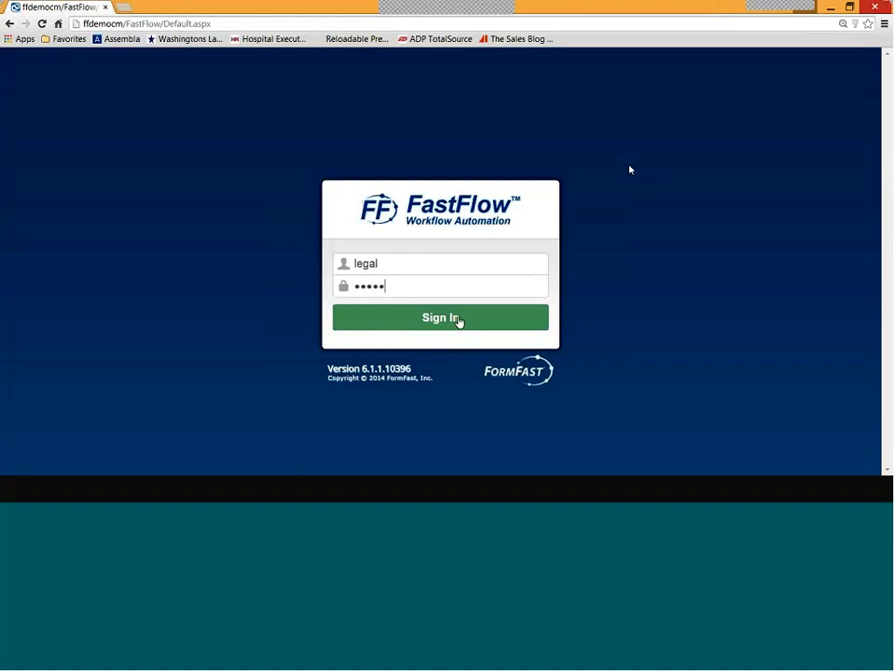
left_click(457, 319)
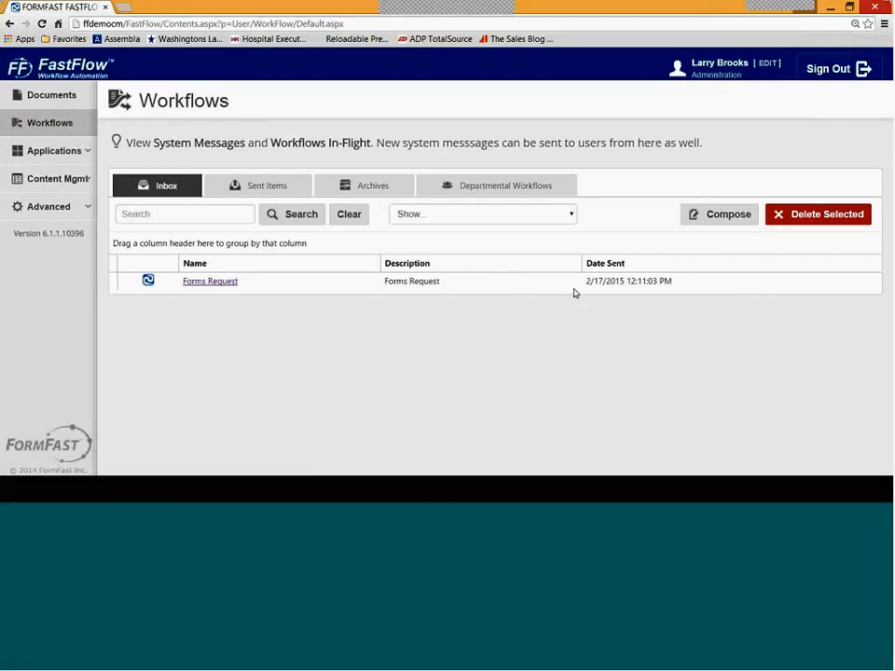
- Open the Forms Request from the Inbox and read it in the enlarged preview
left_click(233, 283)
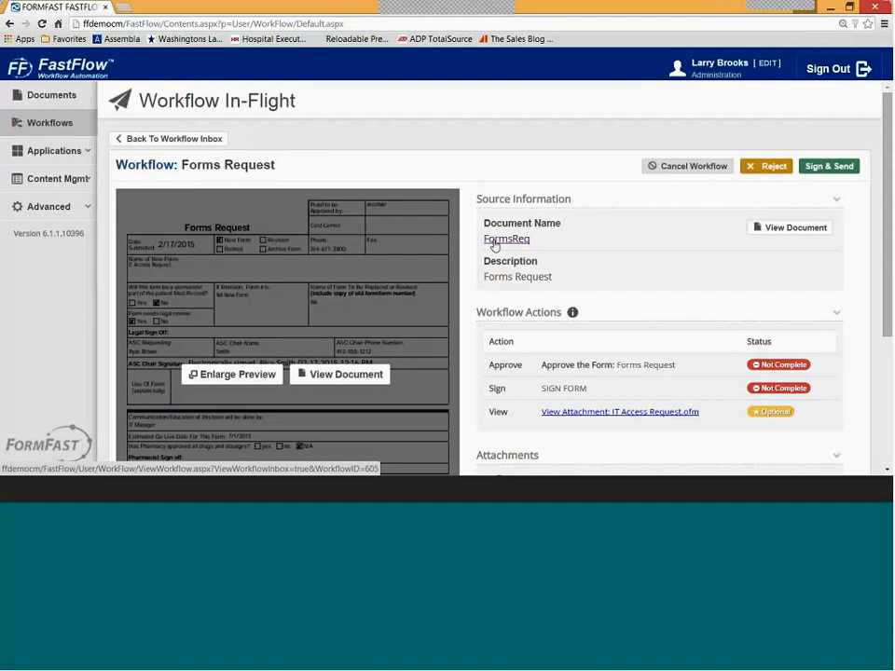
scroll(493, 244, "down", 2)
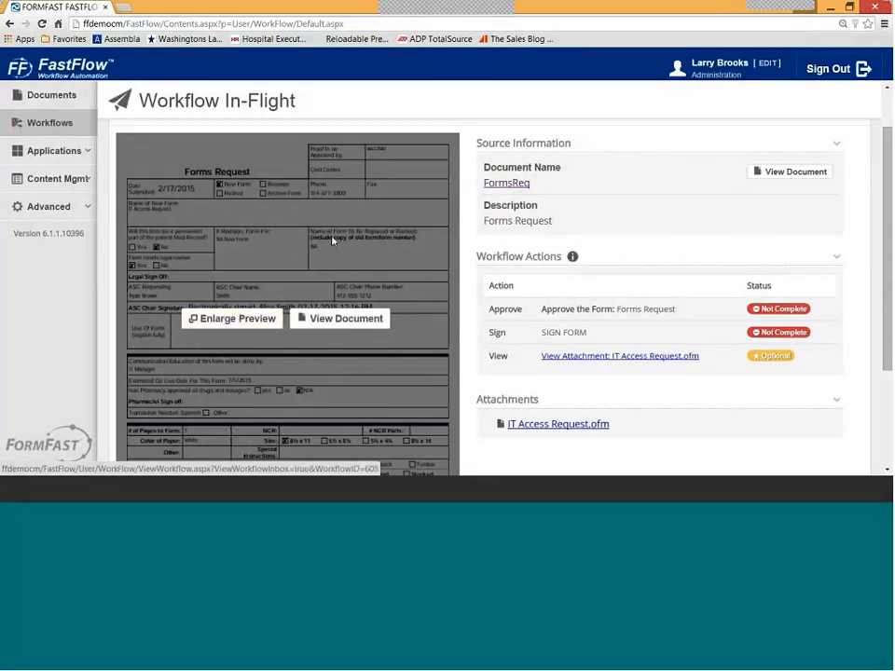
left_click(228, 318)
scroll(423, 274, "down", 3)
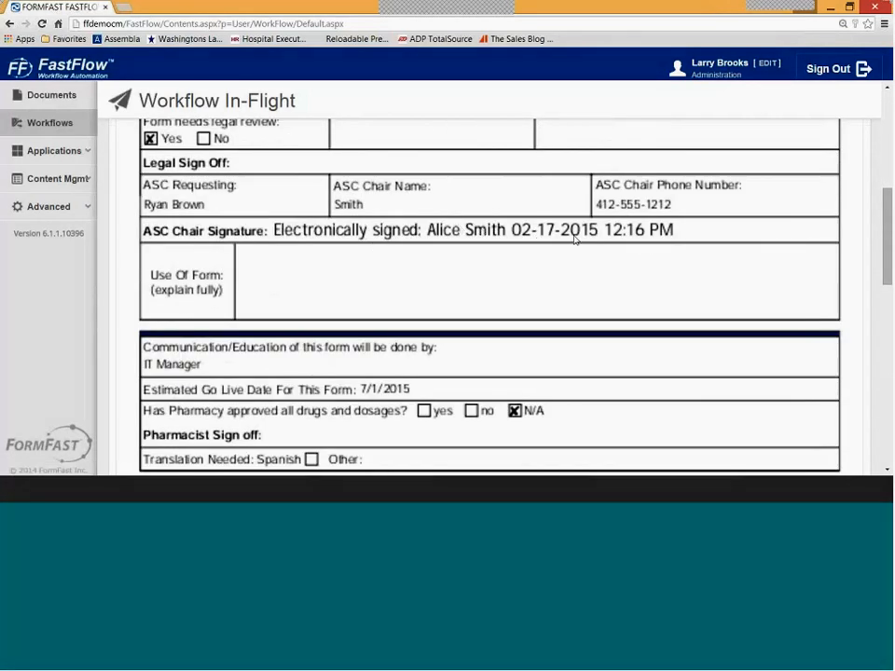
left_click(369, 260)
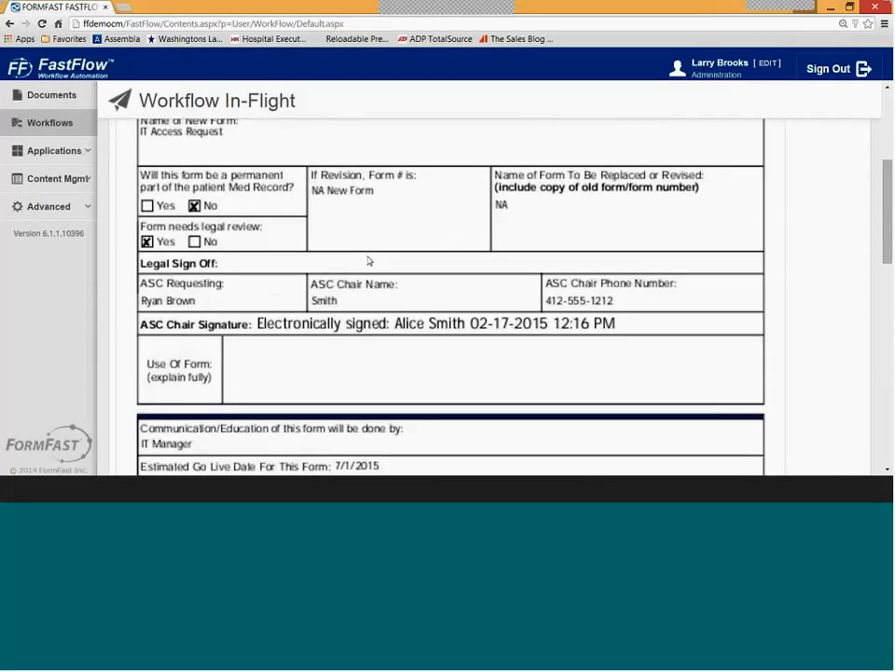
scroll(818, 157, "up", 1)
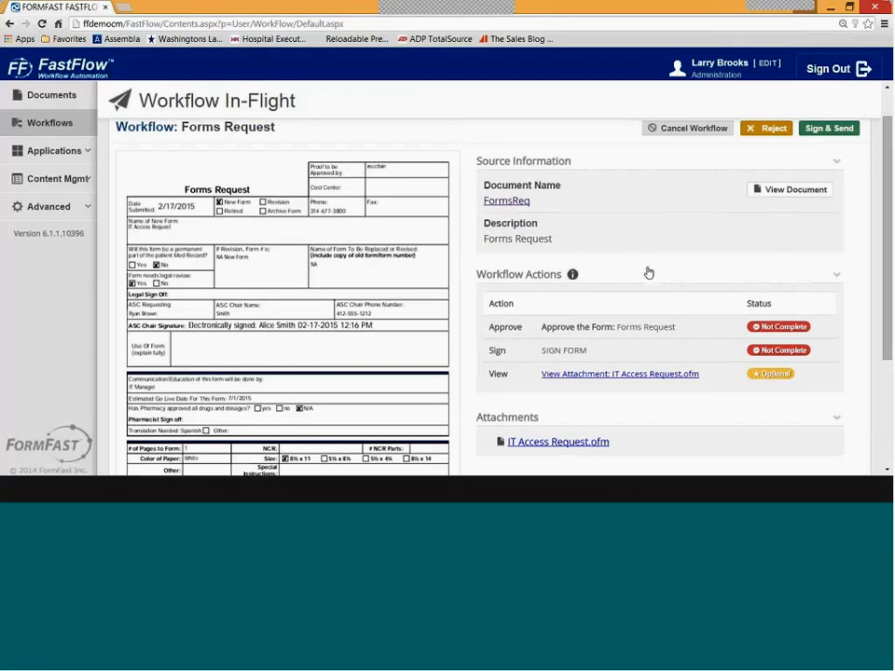
scroll(648, 273, "up", 1)
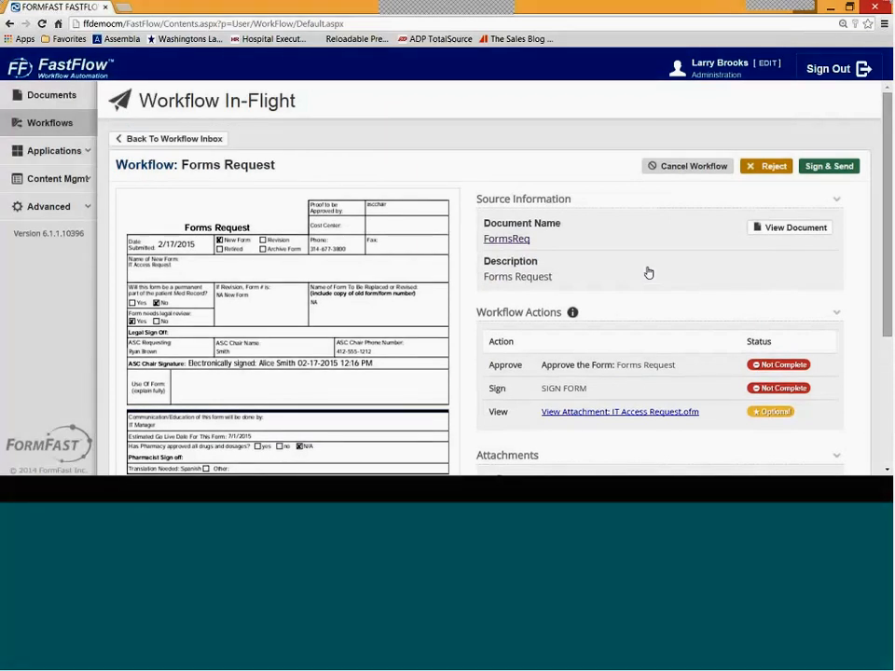
- Start a rejection and browse the recipient choices, ASC Chair and Nursing Manager
left_click(775, 167)
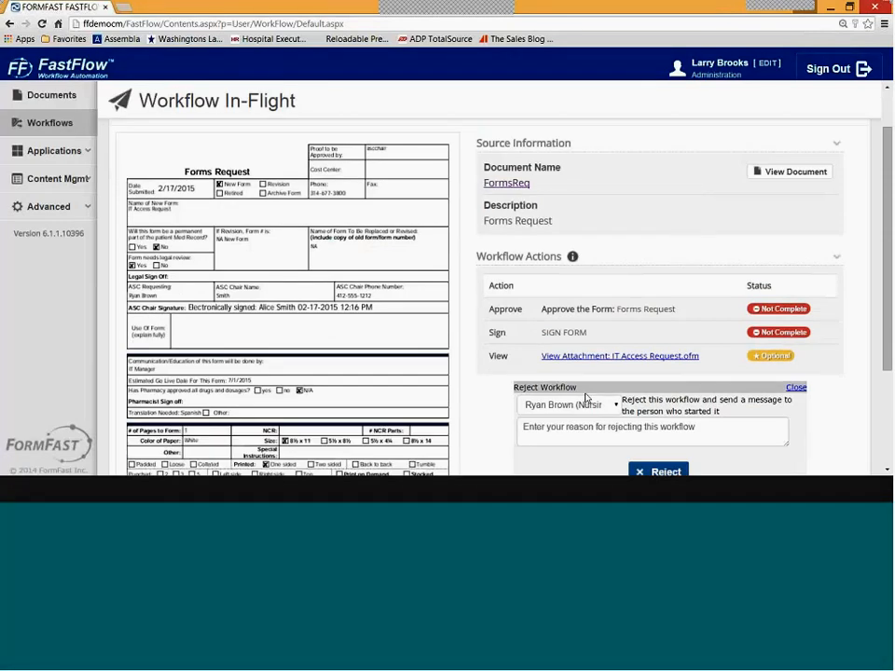
scroll(585, 398, "down", 3)
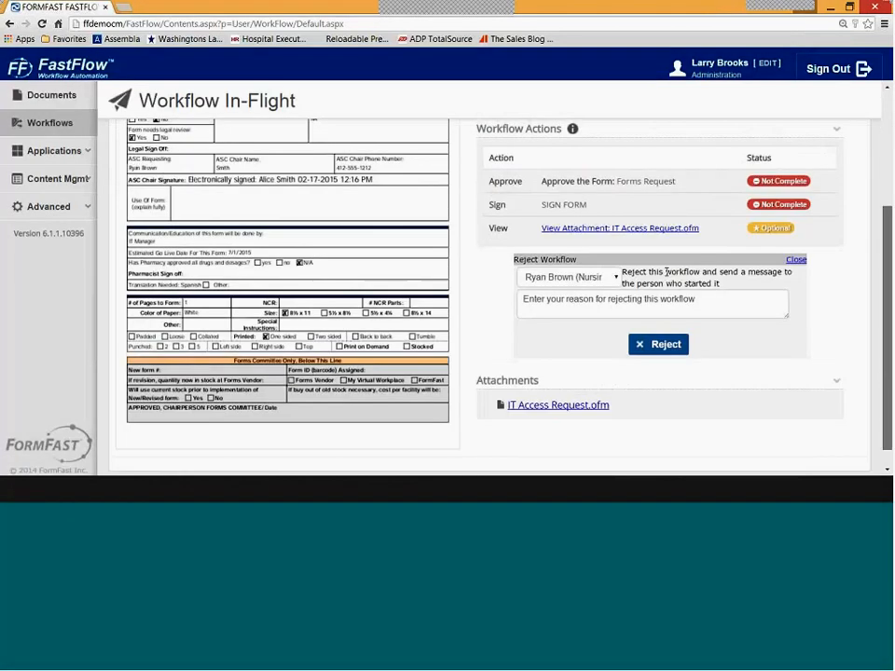
left_click(605, 276)
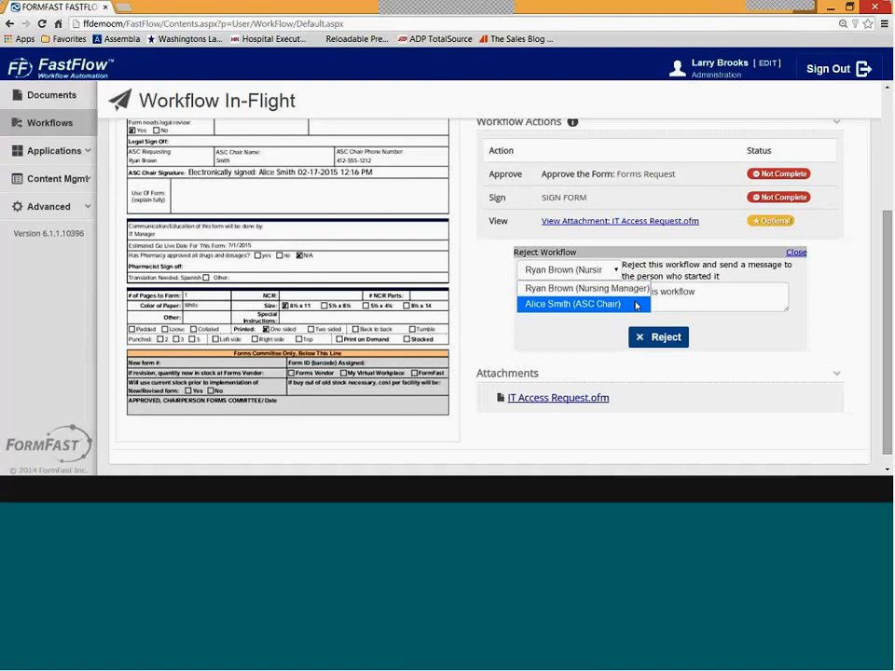
left_click(633, 305)
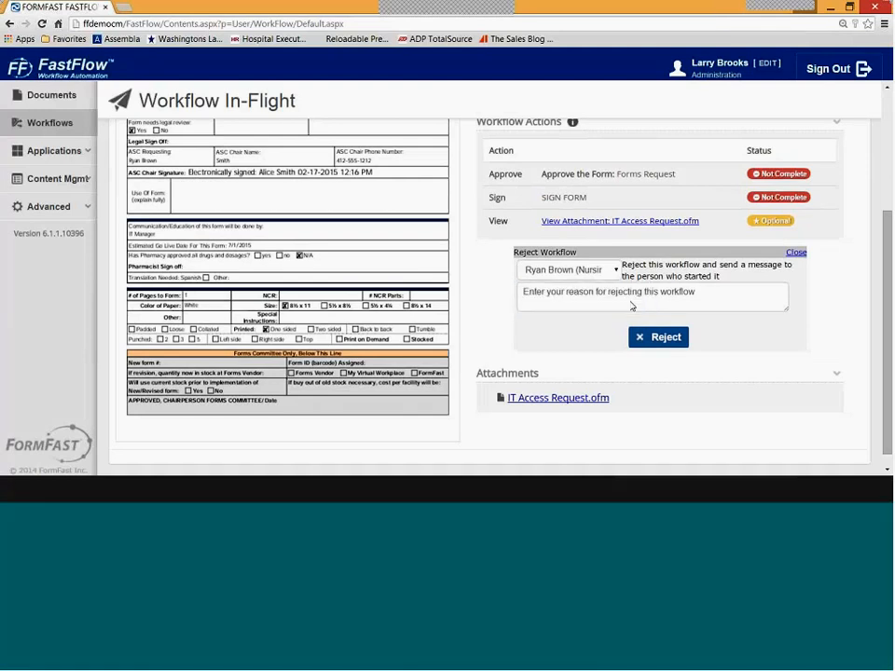
left_click(613, 270)
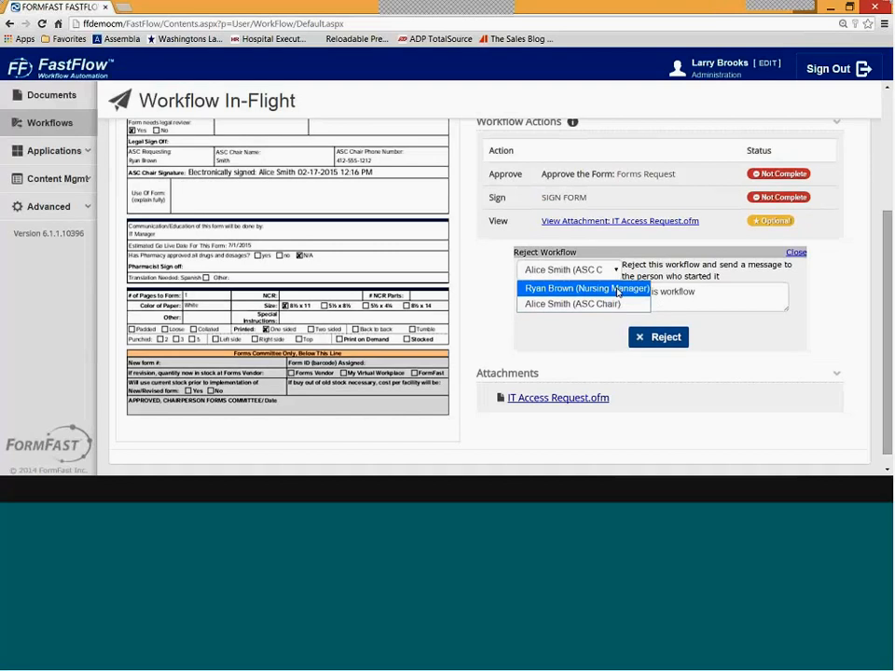
left_click(617, 292)
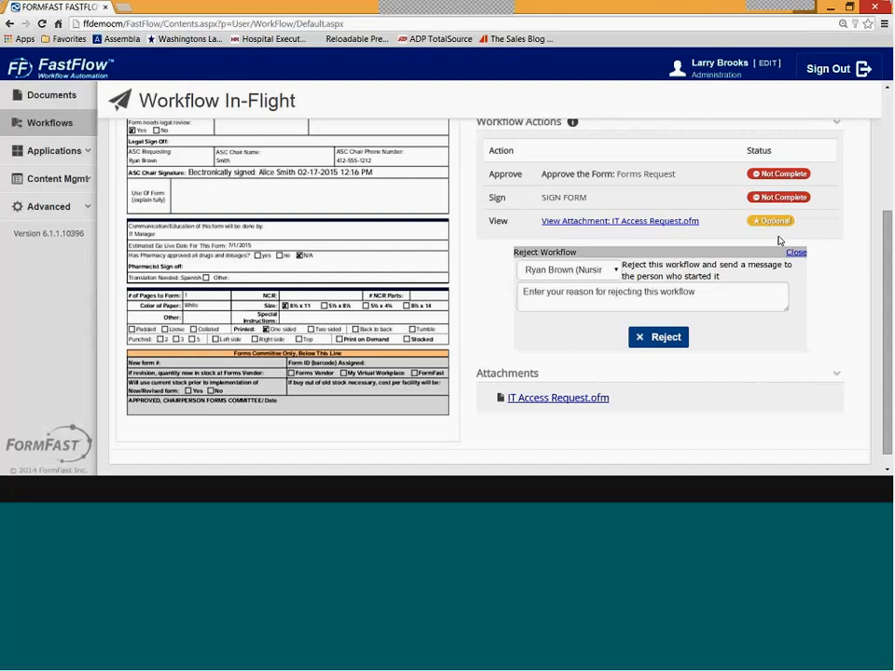
scroll(669, 293, "up", 2)
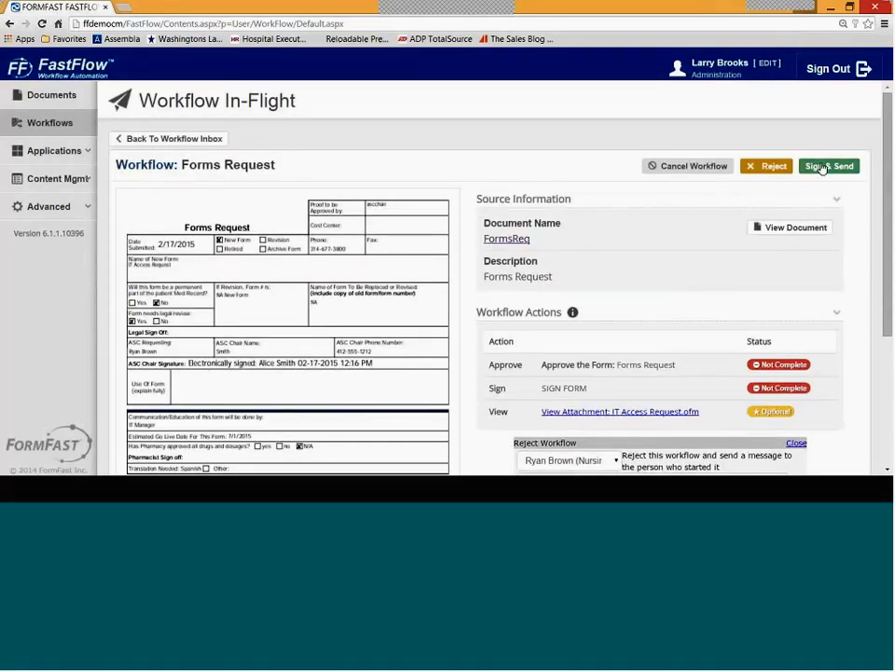
- Sign and send the Forms Request as the legal reviewer, then sign out
left_click(820, 166)
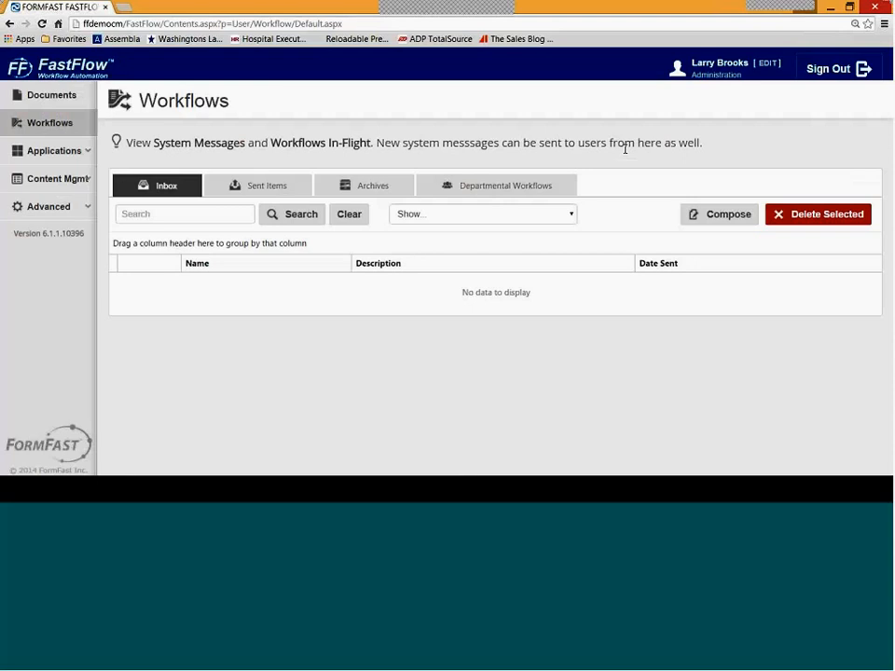
left_click(822, 70)
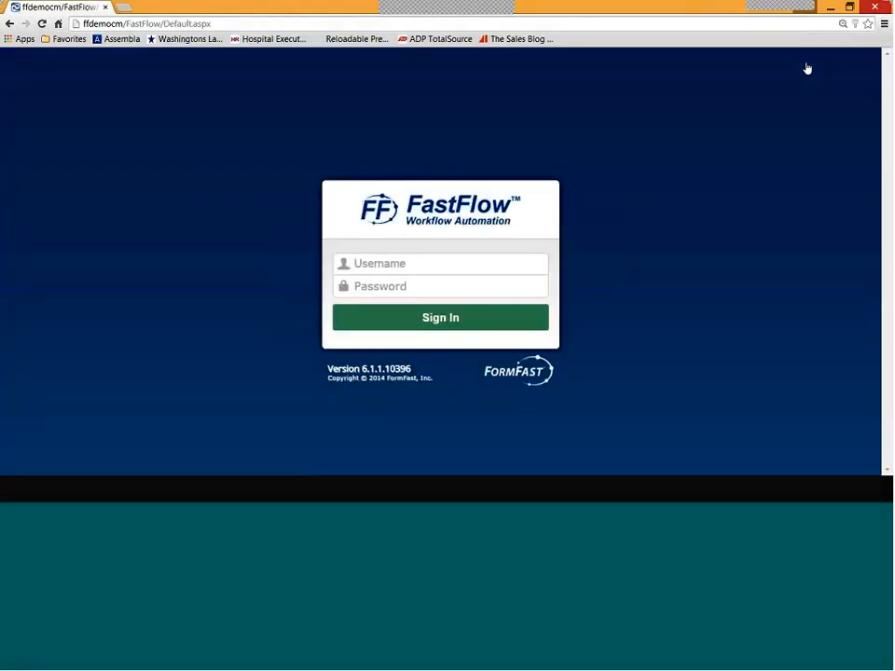
- Sign in as the Nursing user with their username and password
key("Tab")
type("******")
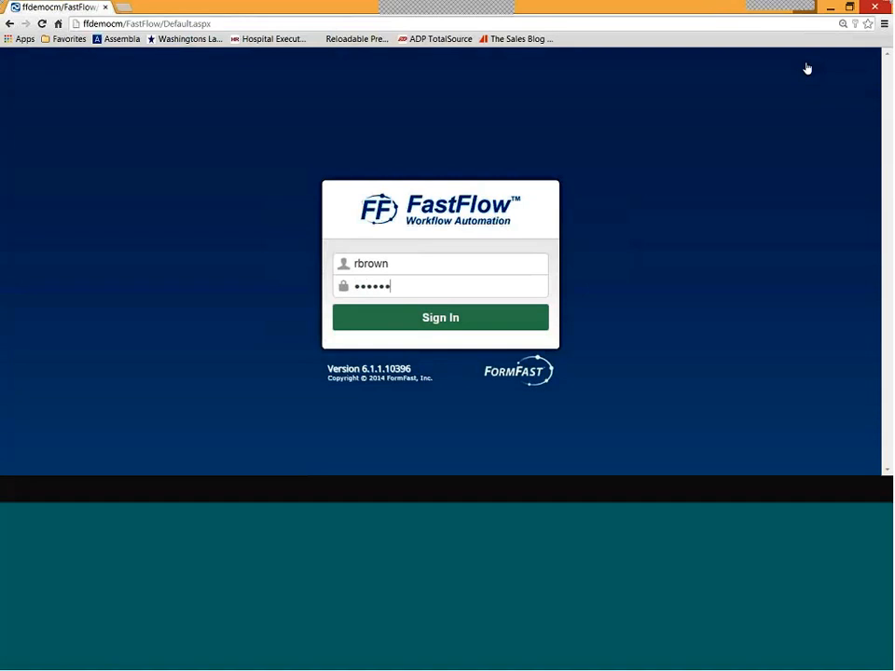
left_click(509, 318)
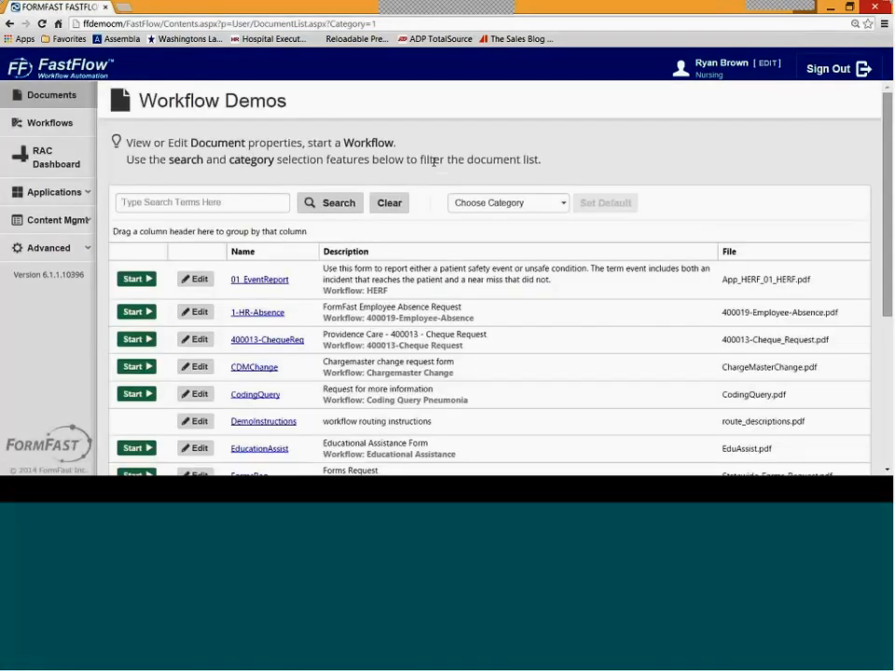
- Search Workflow Admin for 'forms' to list the Forms Request workflow
left_click(66, 249)
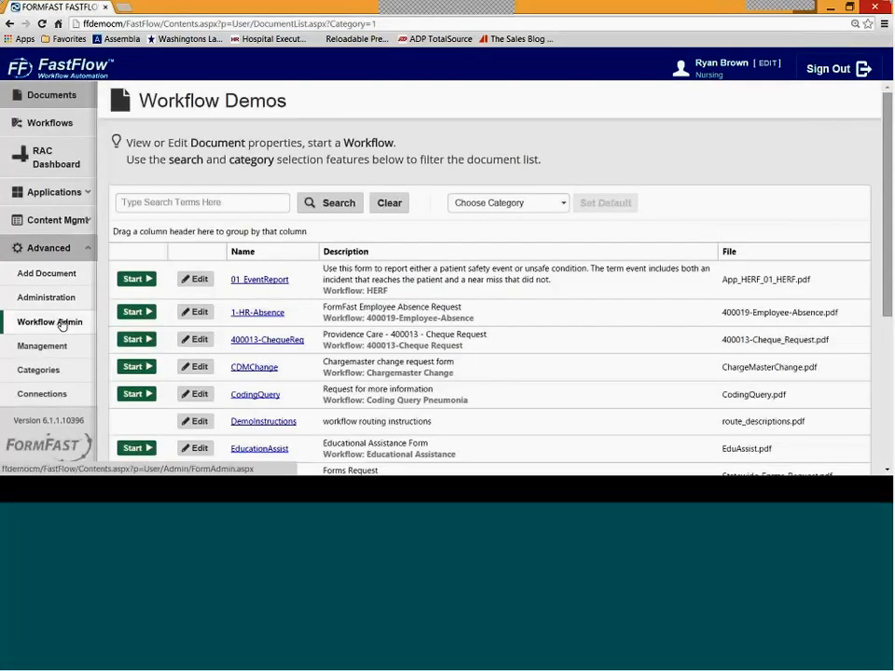
left_click(70, 322)
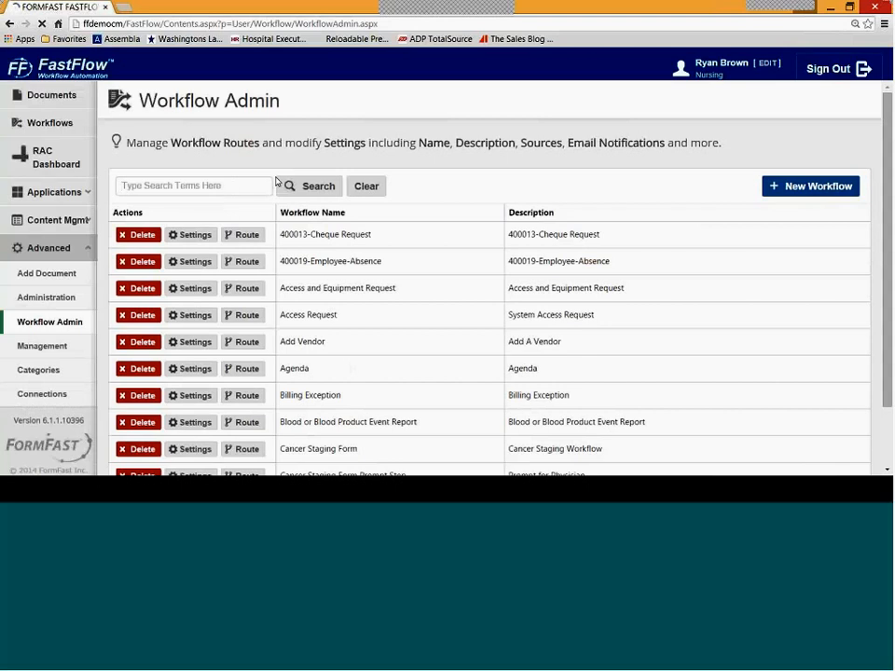
type("forms")
key("Return")
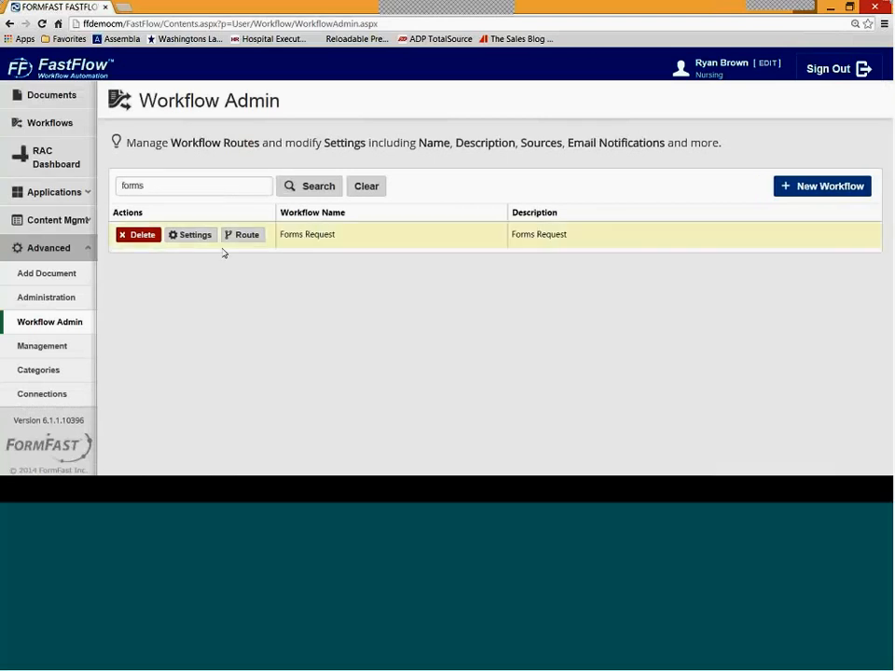
- Open the Forms Request route and demo dragging Attachments and Signature options onto steps, adding neither
left_click(240, 235)
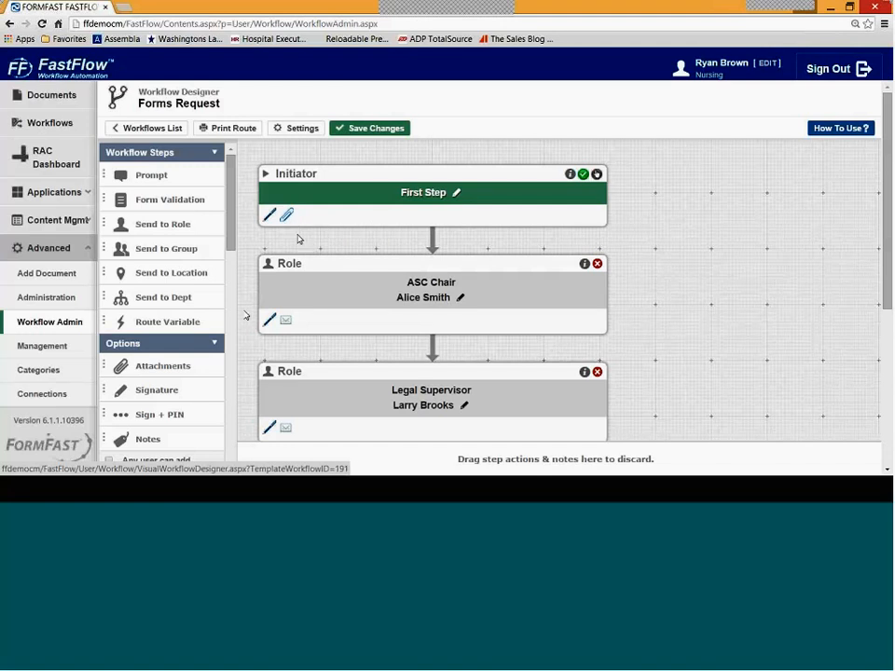
left_click_drag(888, 183, 888, 200)
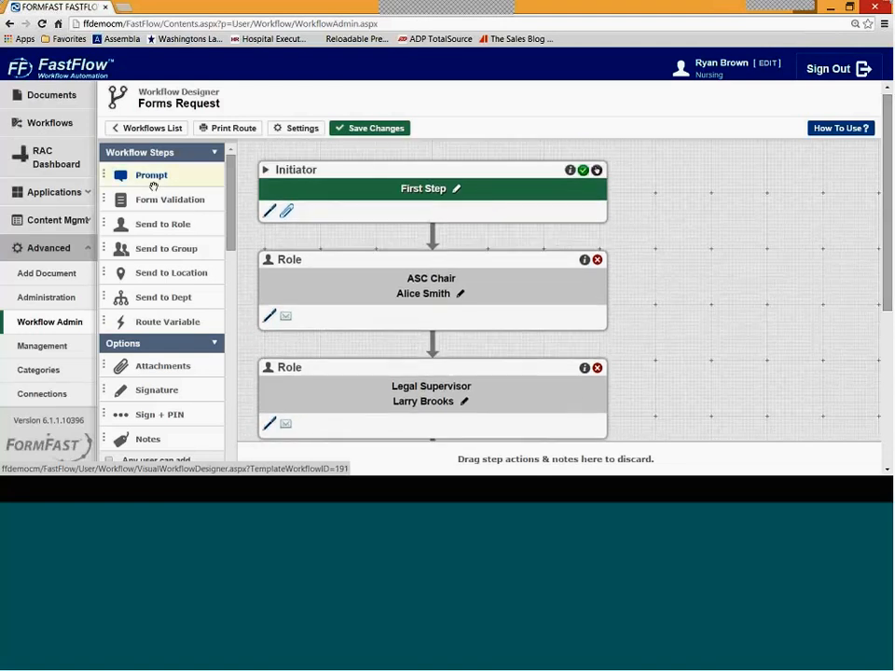
left_click_drag(232, 194, 231, 212)
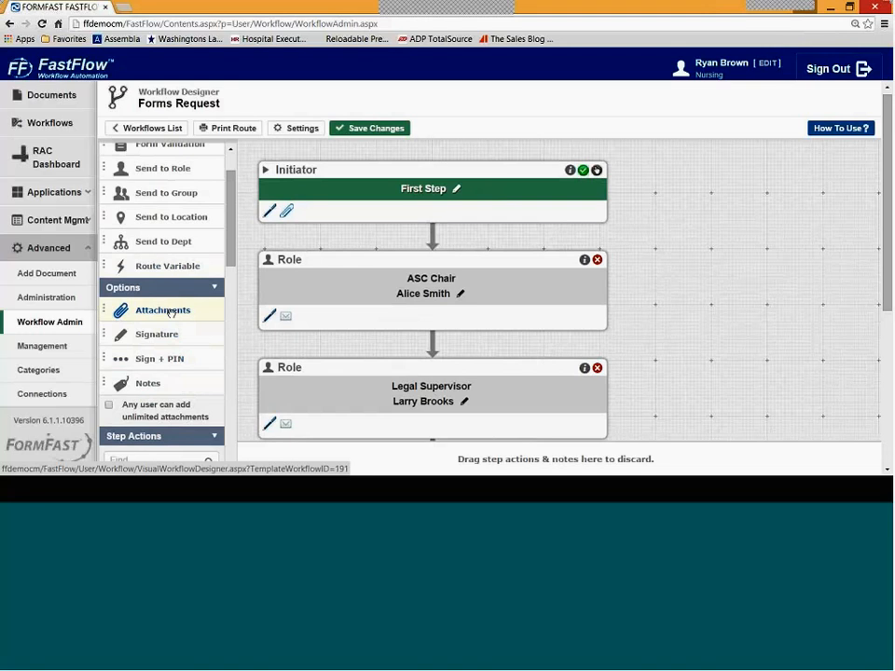
left_click_drag(155, 311, 336, 206)
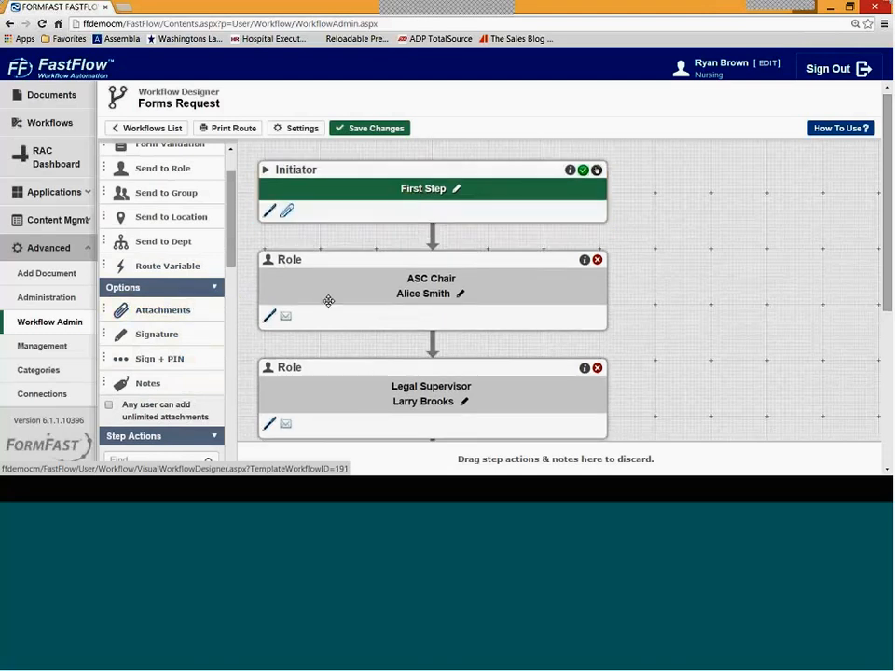
left_click_drag(175, 333, 384, 412)
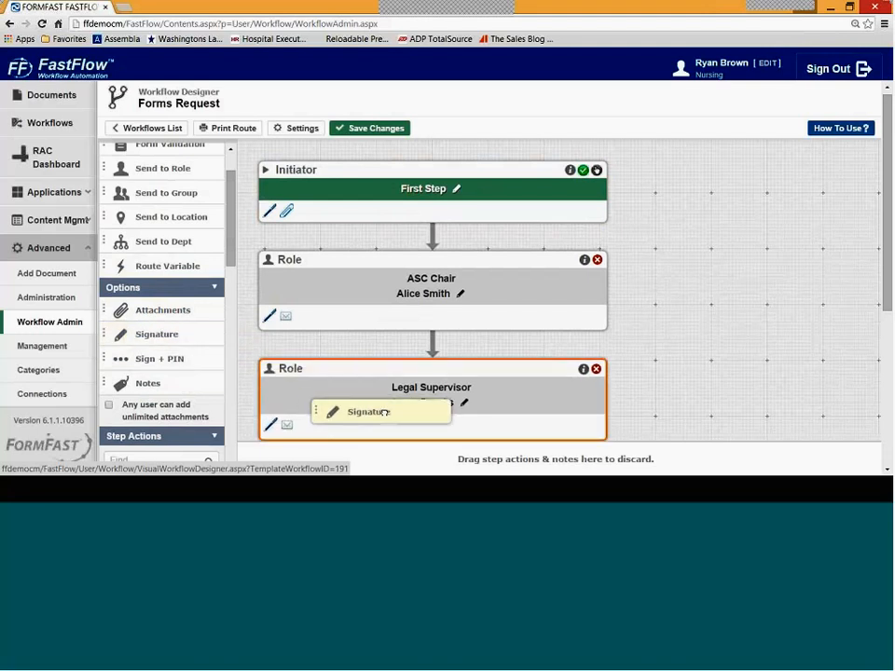
mouse_move(384, 412)
left_mouse_down()
mouse_move(199, 281)
mouse_move(170, 294)
left_mouse_up()
left_click_drag(171, 302, 190, 366)
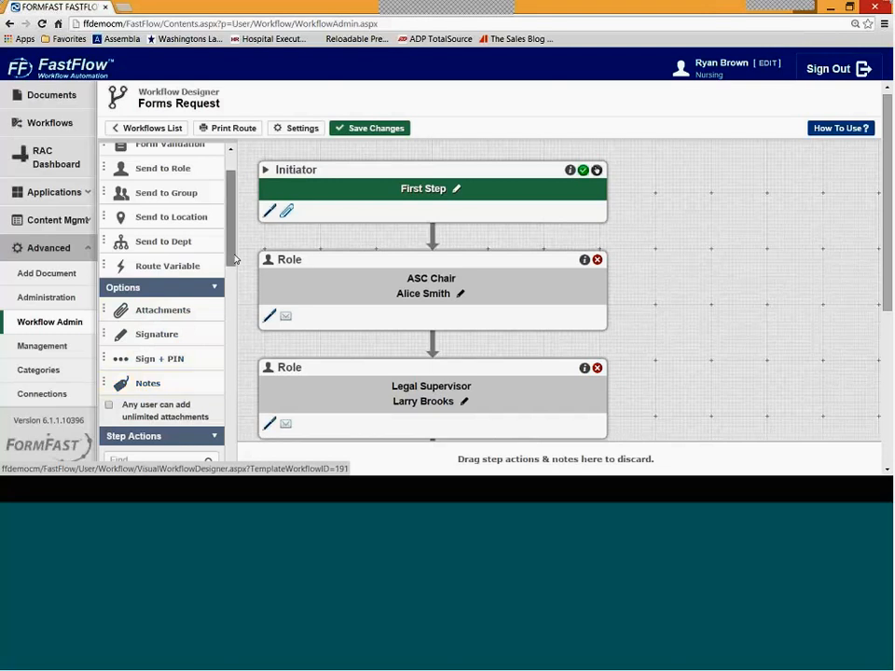
- Scroll to the Forms Committee group step and open its settings, showing 50% group approval
scroll(232, 249, "up", 2)
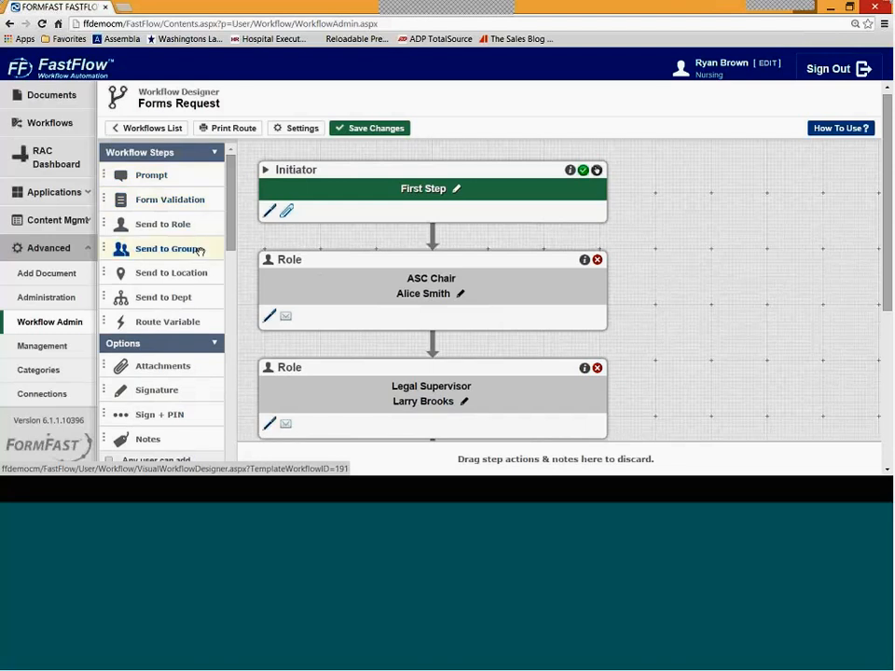
scroll(433, 289, "down", 1)
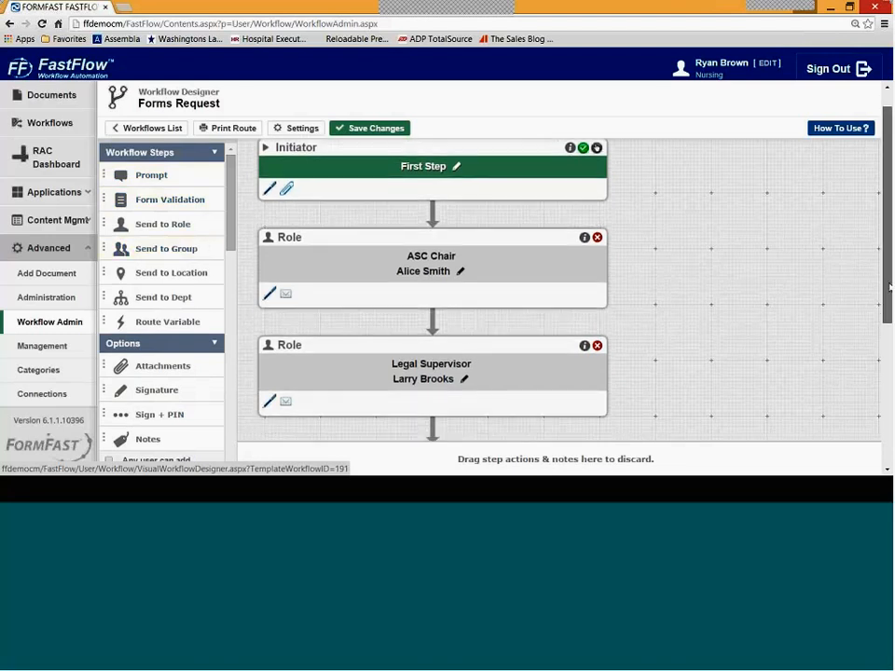
scroll(432, 289, "down", 2)
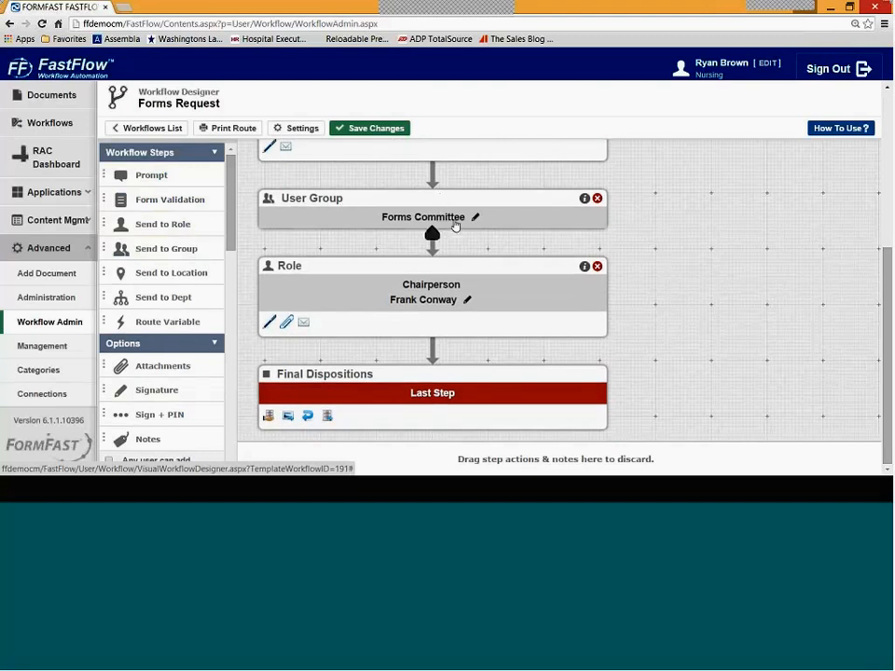
left_click_drag(457, 225, 457, 233)
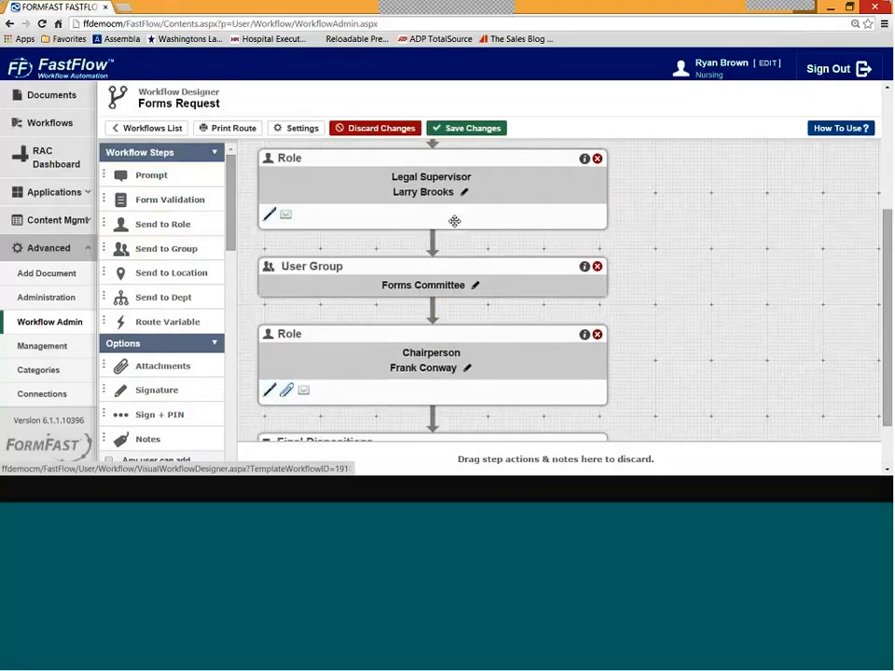
left_click(463, 287)
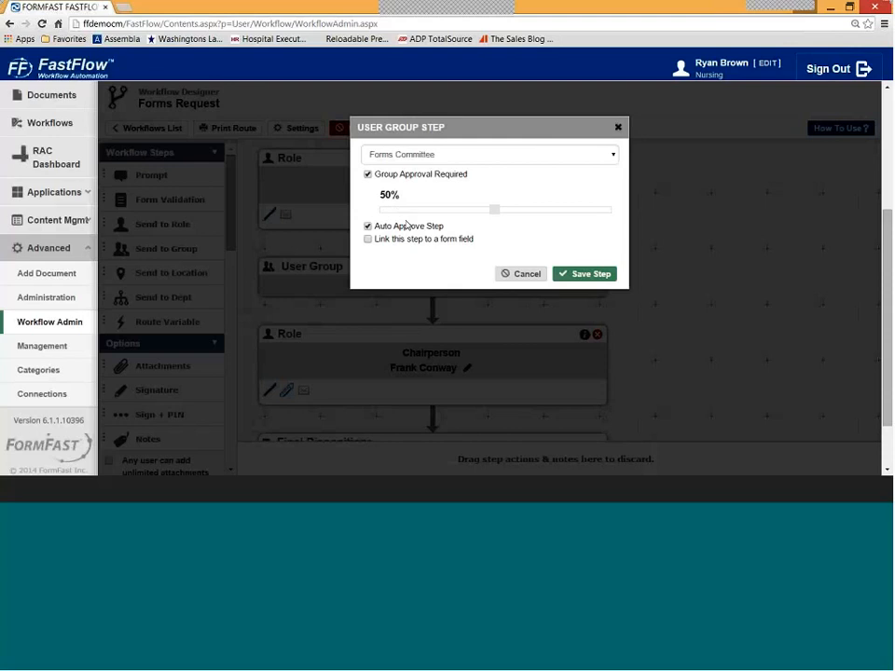
- Cancel the group step settings and scroll the route down to Final Dispositions
left_click(519, 274)
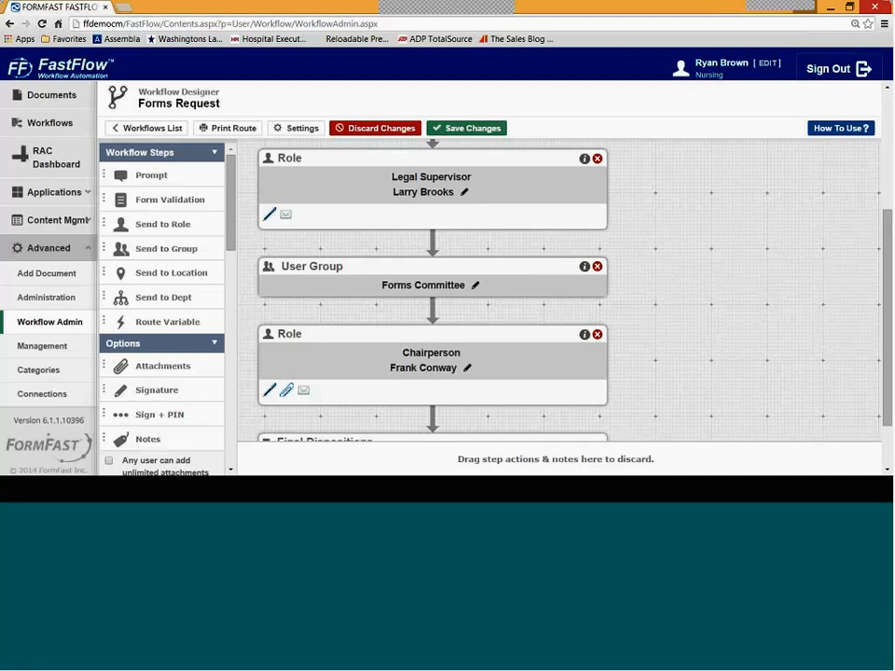
scroll(890, 247, "down", 1)
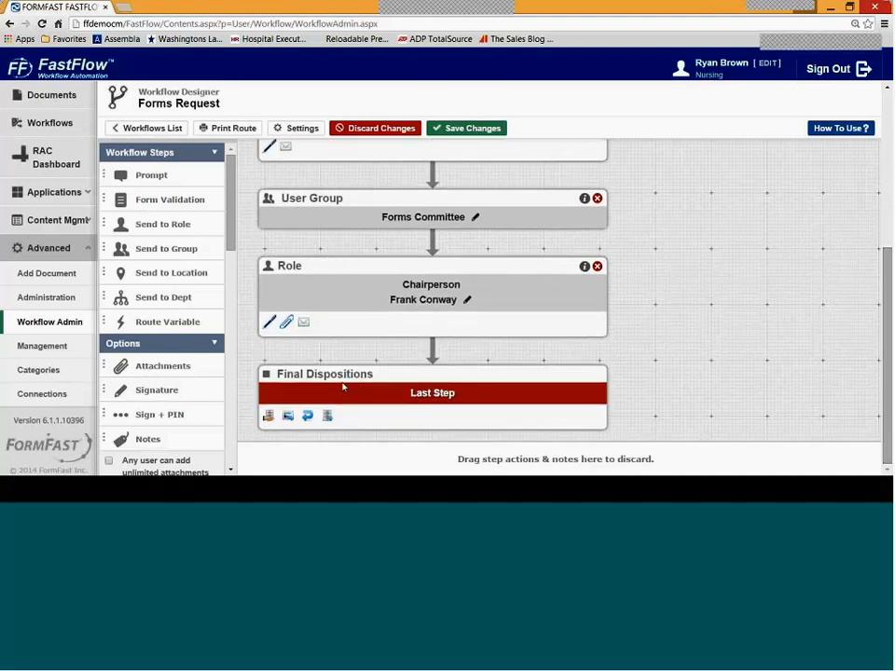
left_click_drag(228, 237, 243, 330)
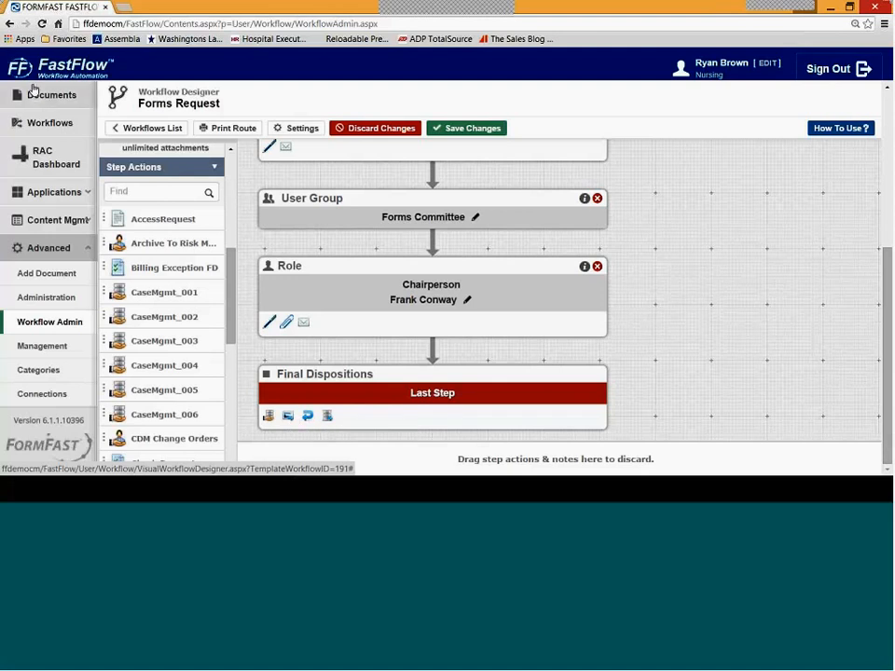
- Go to All Applications, leave the designer unsaved, and filter the dashboard to In Progress
left_click(82, 193)
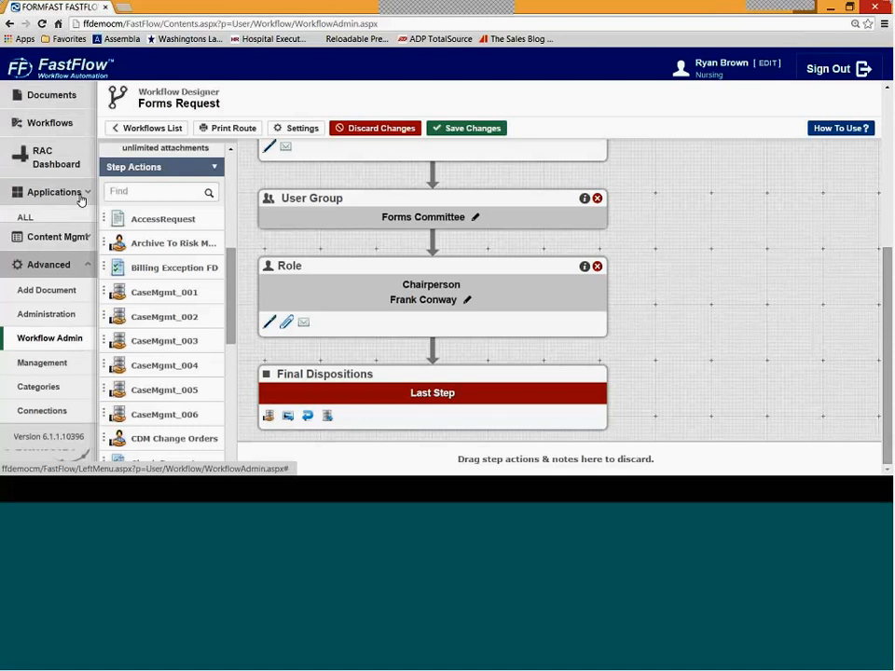
left_click(48, 225)
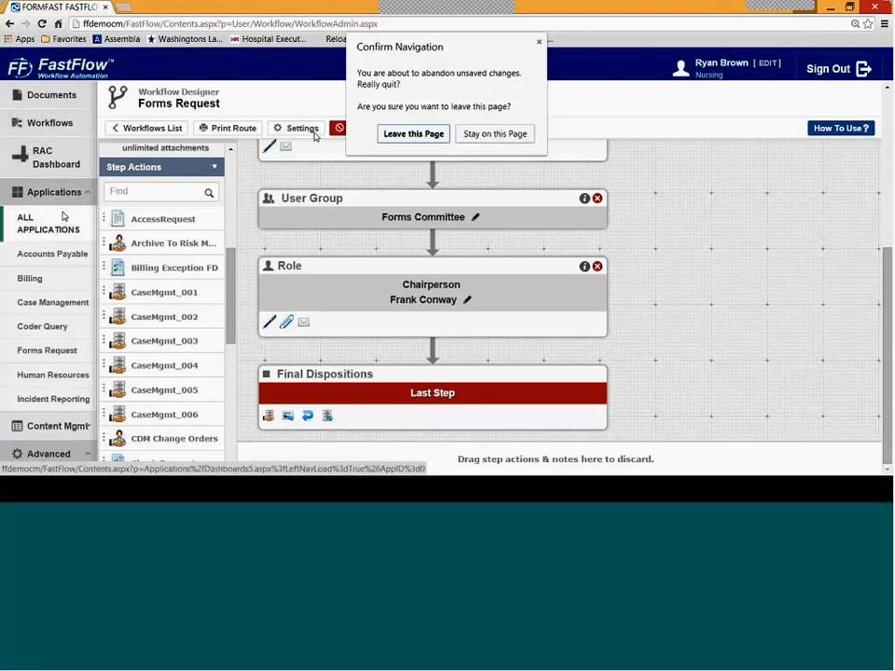
key("Return")
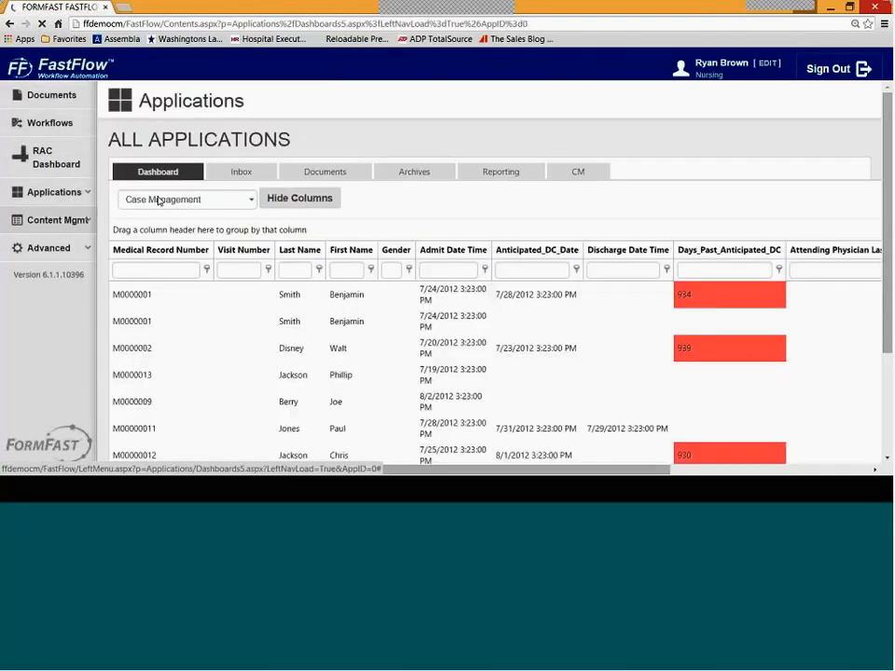
left_click(213, 202)
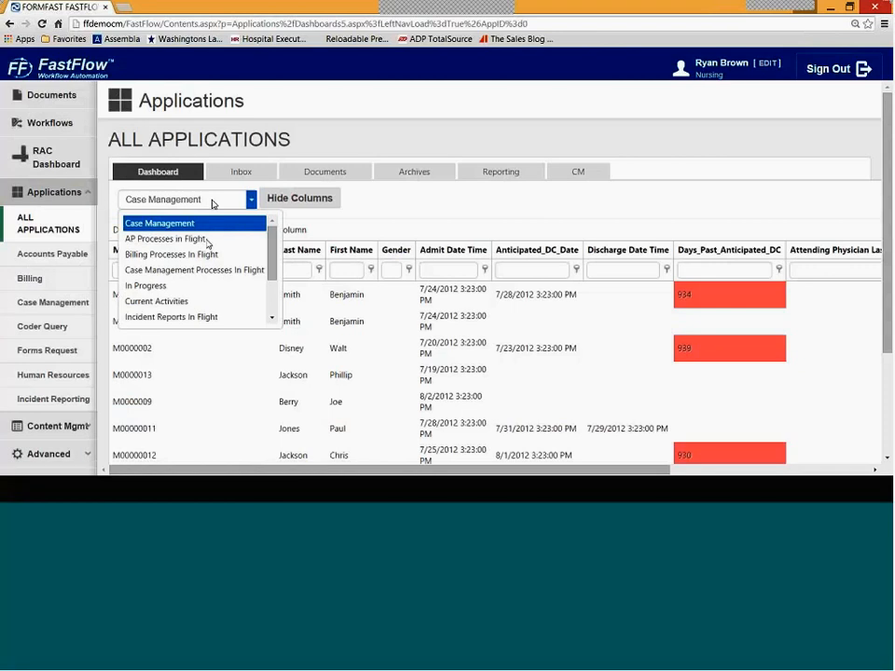
left_click(191, 285)
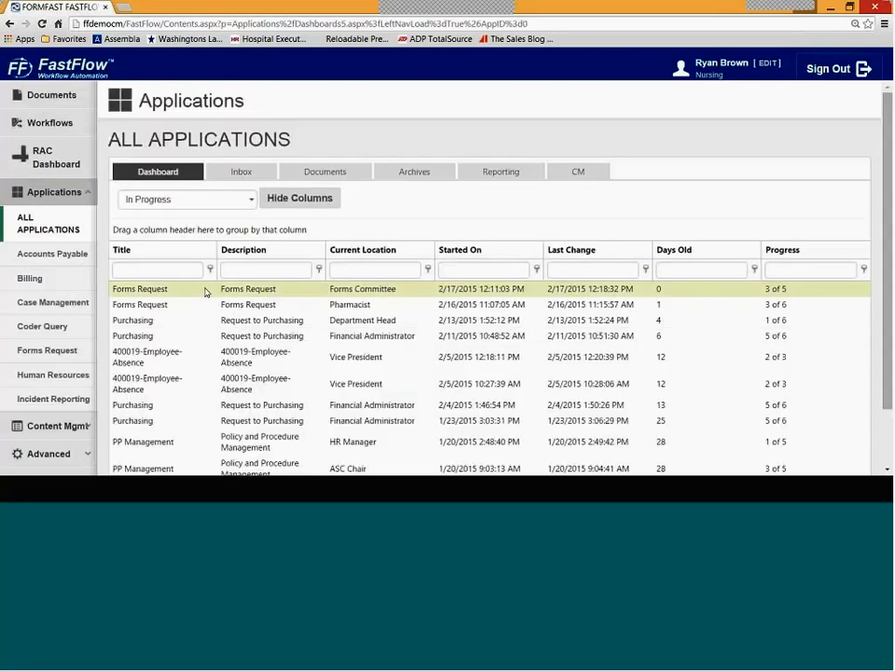